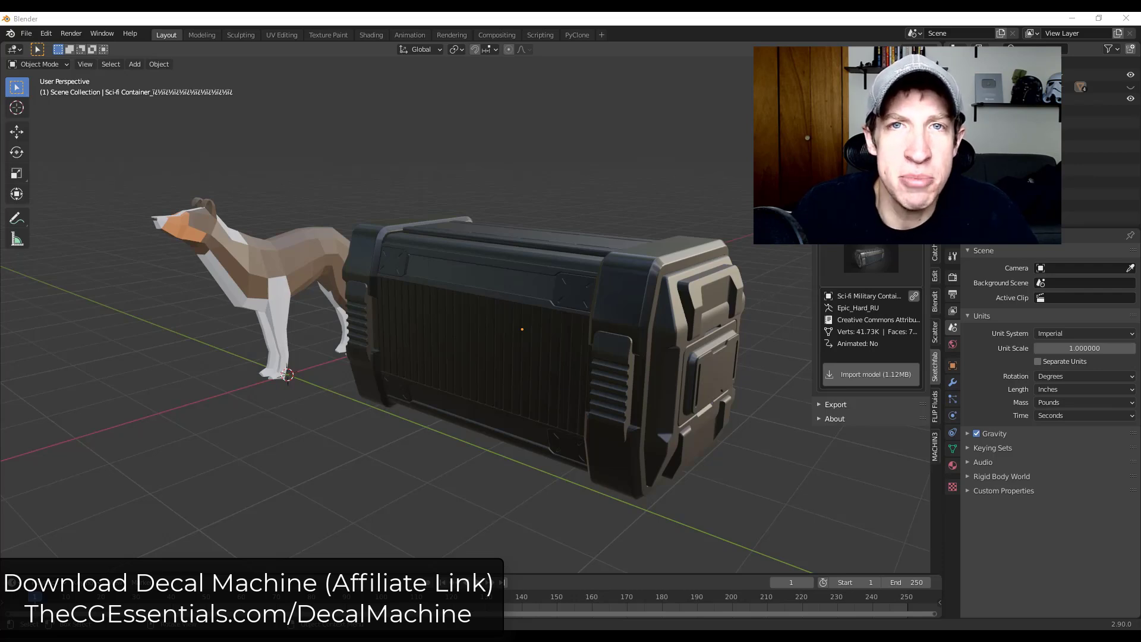
Switch to the browser and examine the Sci-fi Military Container model and its description on Sketchfab.
middle_drag(549, 409, 565, 384)
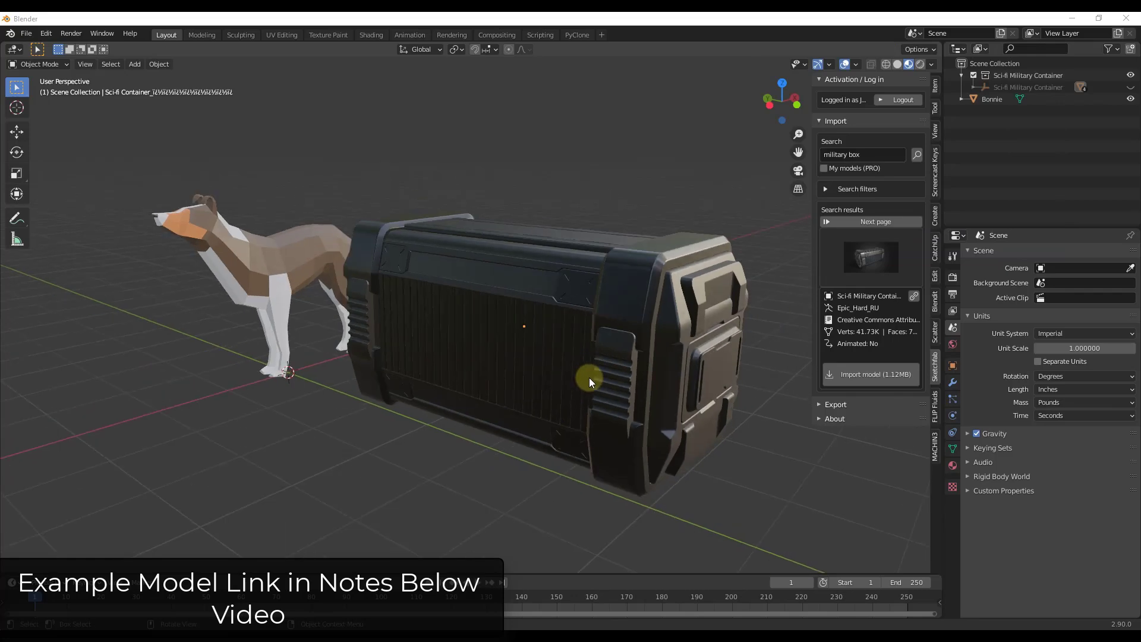
drag(1140, 178, 323, 13)
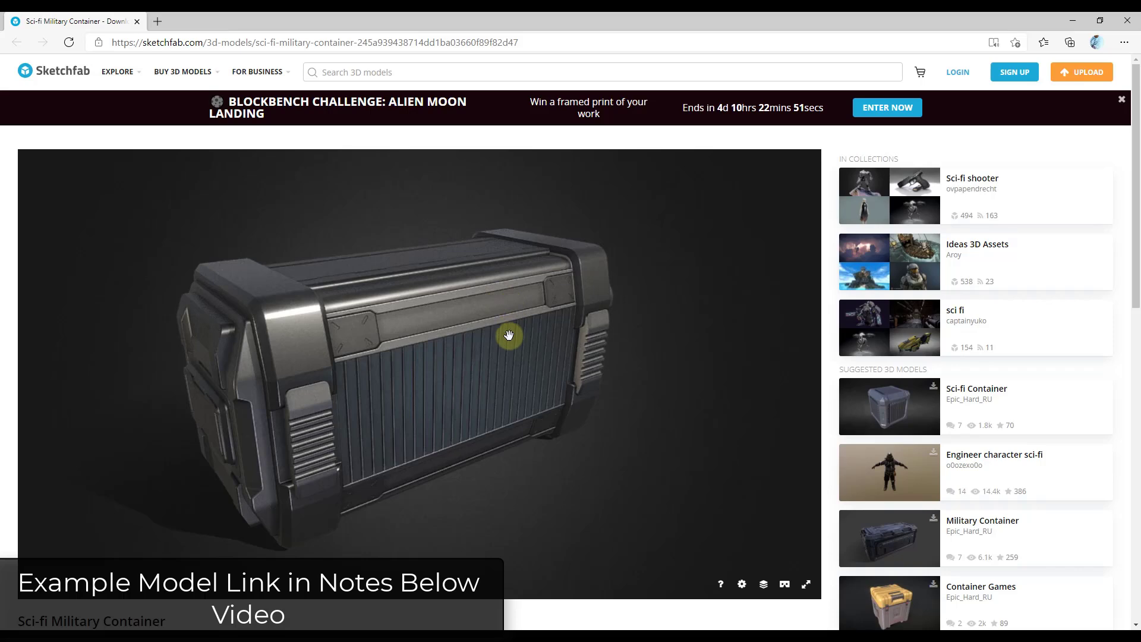
mouse_move(634, 311)
mouse_down()
mouse_move(613, 318)
mouse_move(539, 551)
mouse_up()
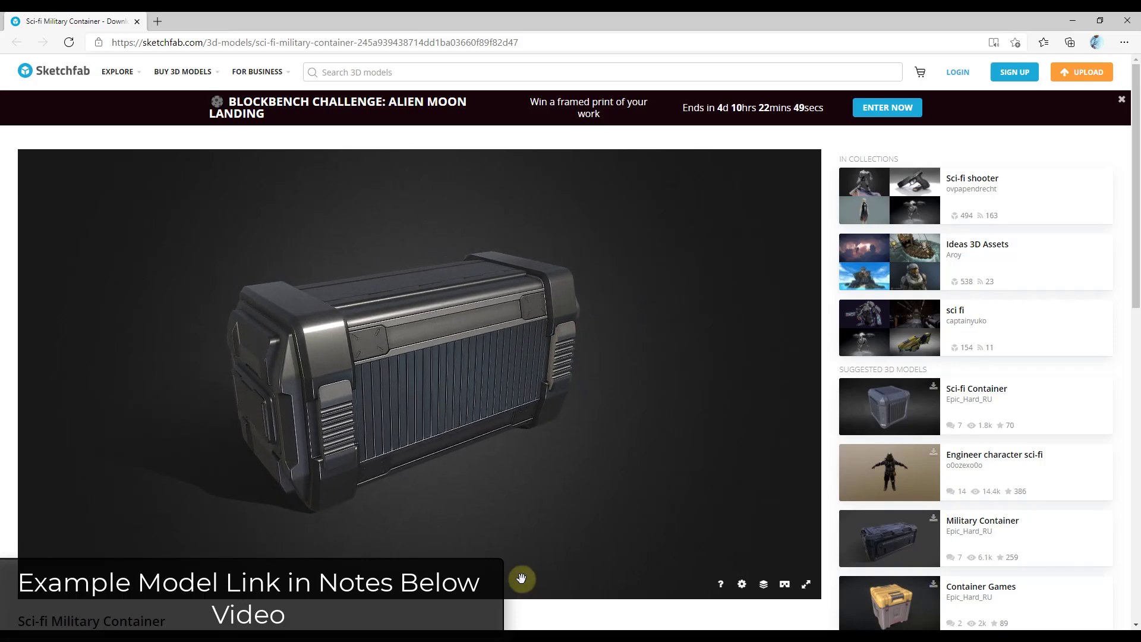
scroll(263, 403, down, 6)
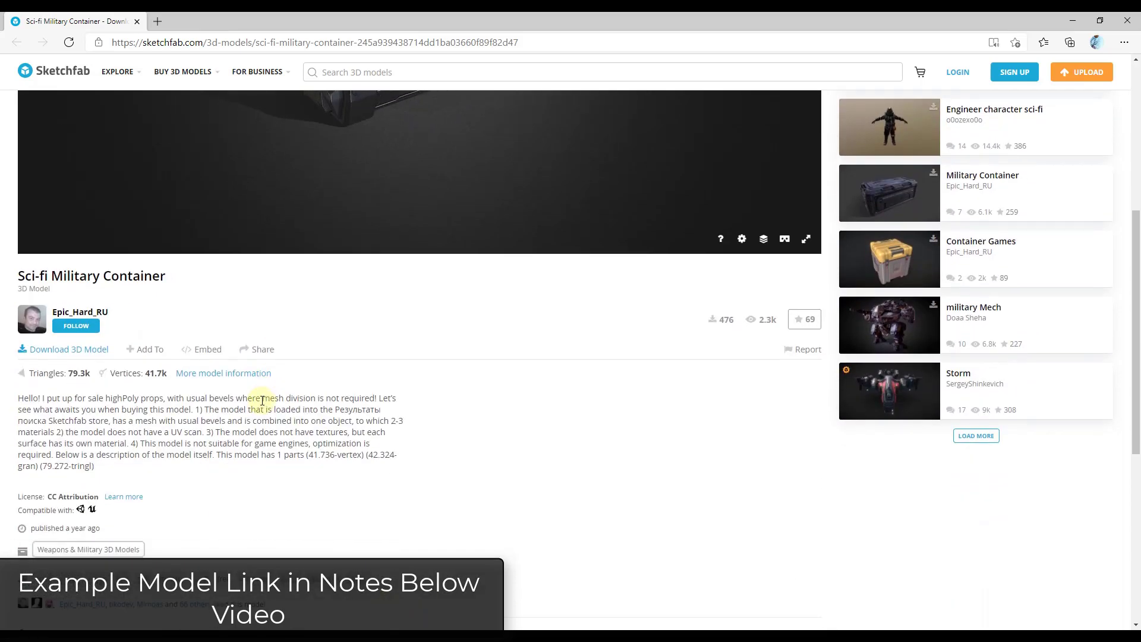
scroll(263, 404, down, 1)
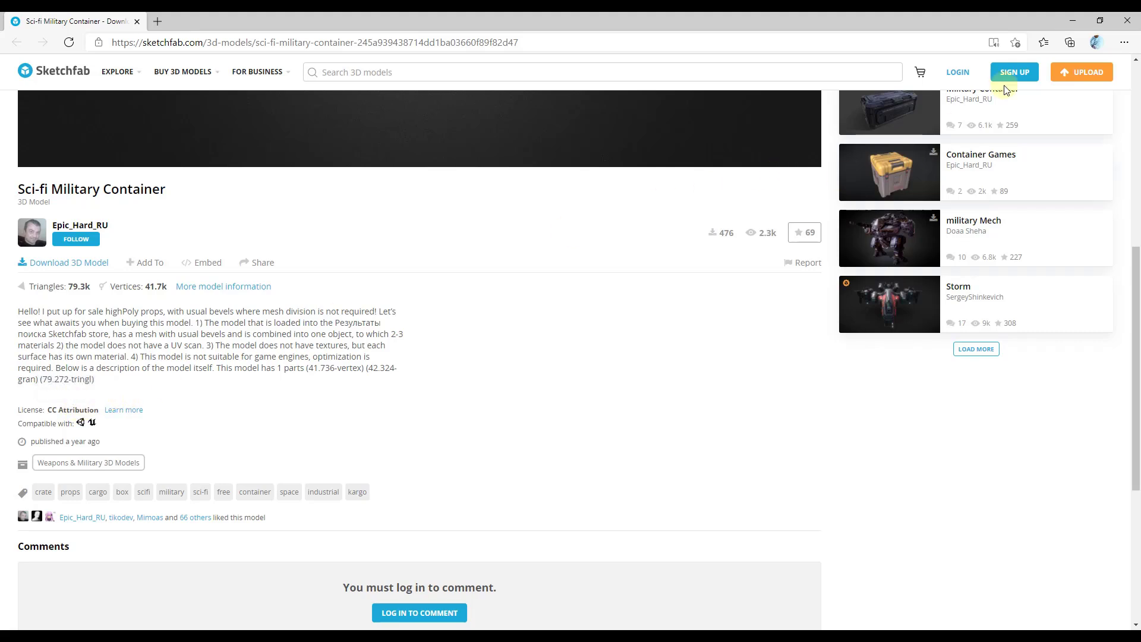
click(1067, 21)
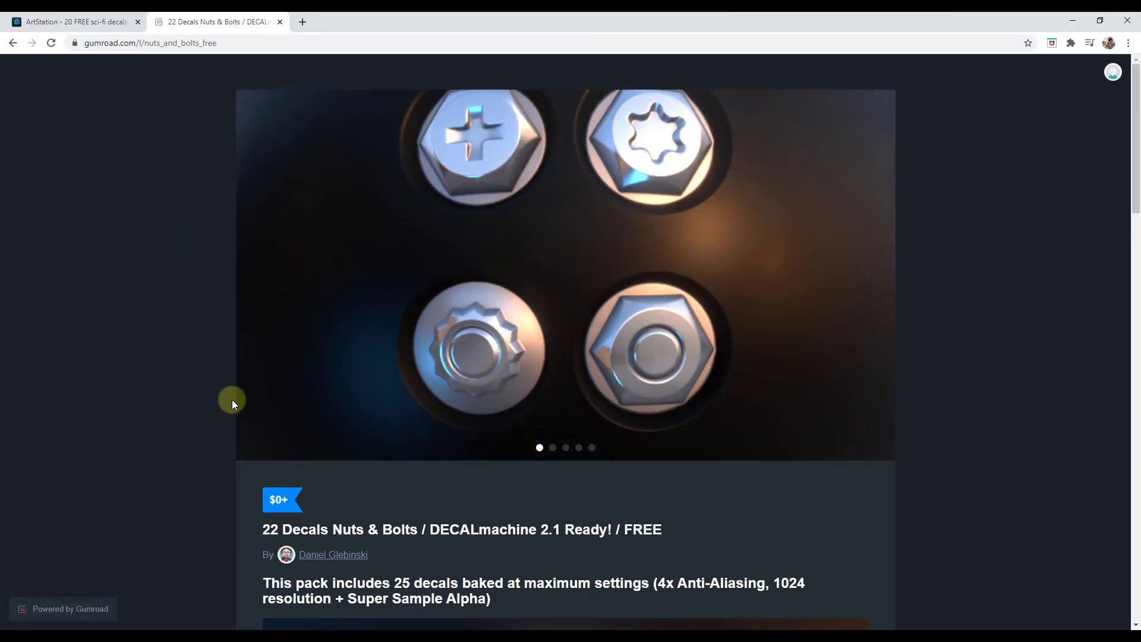
Review the Gumroad page of the free 22 Decals Nuts & Bolts pack, including its DECALmachine import instructions.
scroll(267, 452, down, 3)
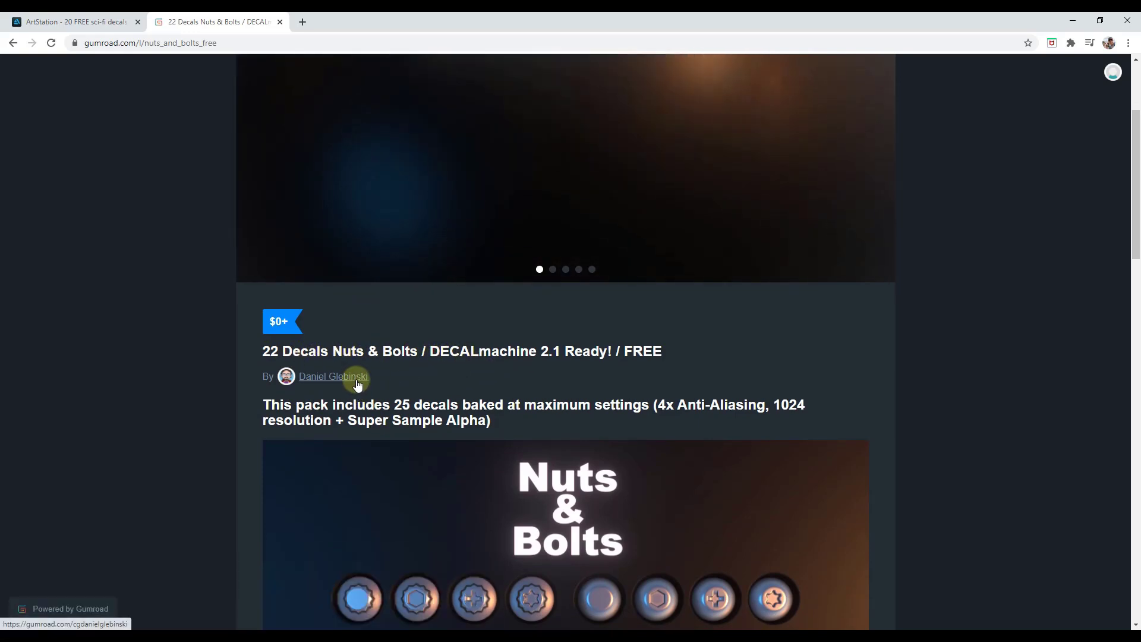
scroll(359, 384, down, 4)
scroll(506, 398, down, 3)
scroll(514, 408, down, 15)
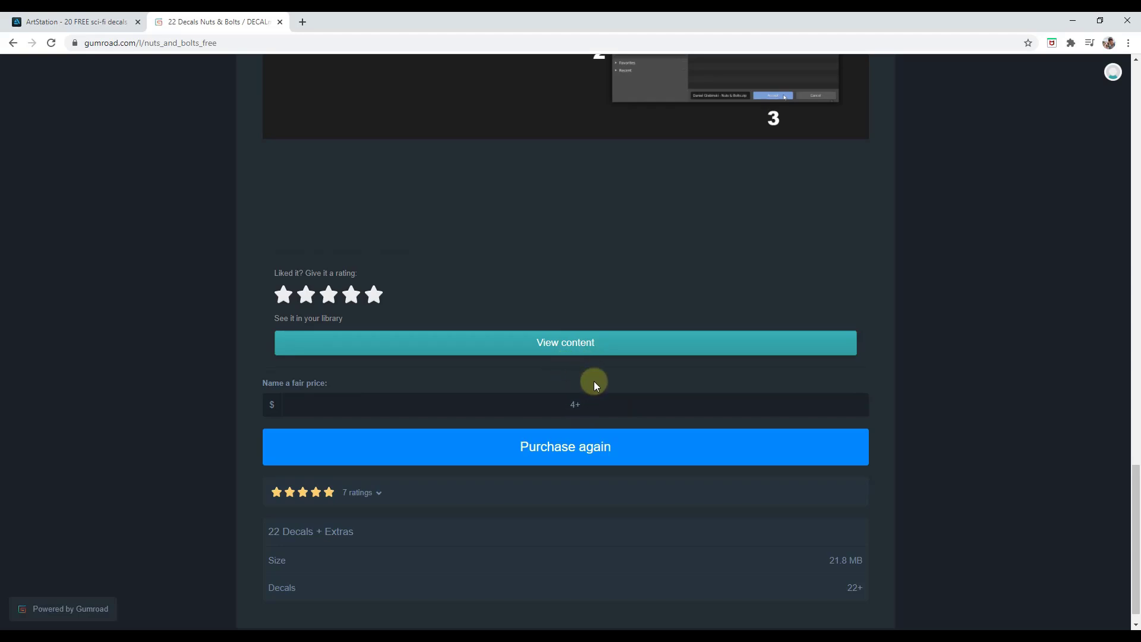
scroll(594, 387, up, 15)
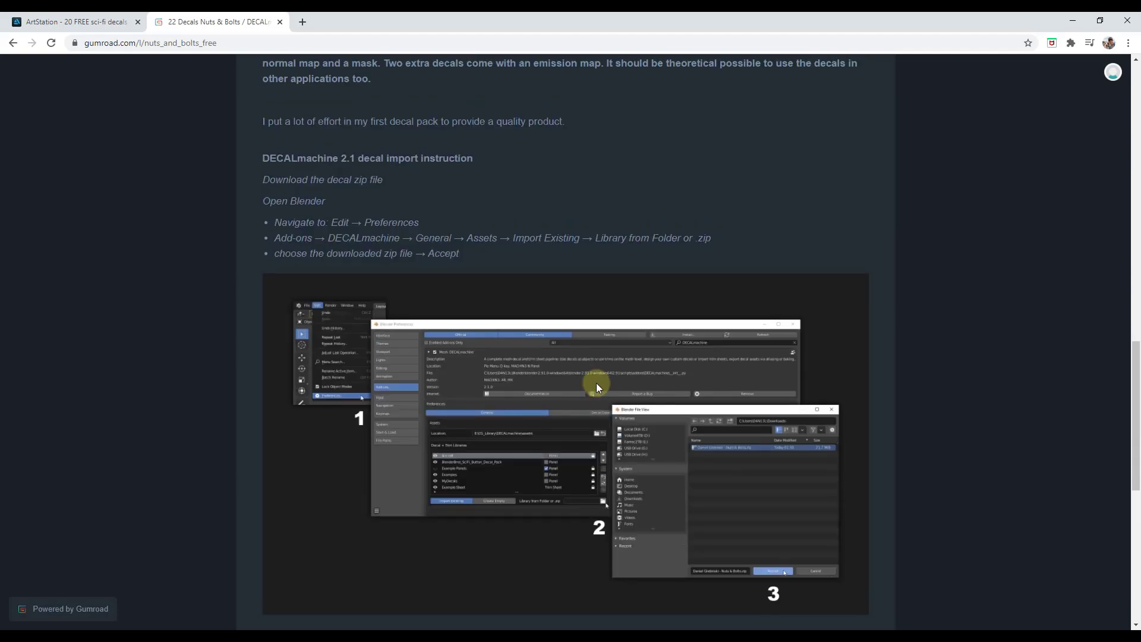
scroll(601, 369, up, 5)
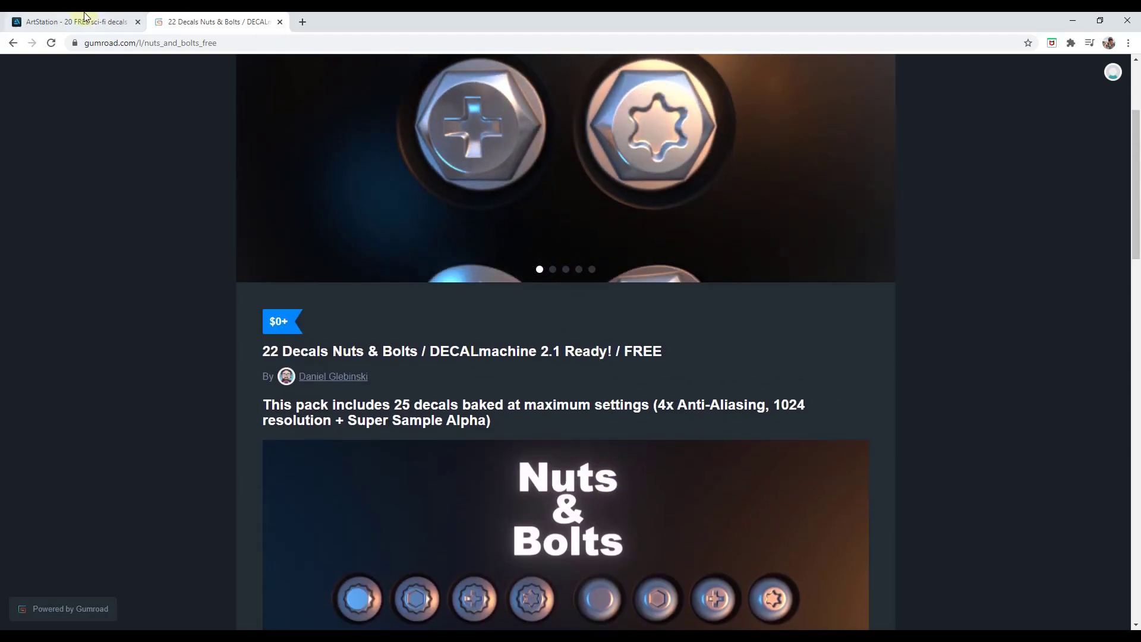
Review the 20 FREE sci-fi decals page on ArtStation and revisit the Nuts & Bolts pack page on Gumroad.
click(85, 18)
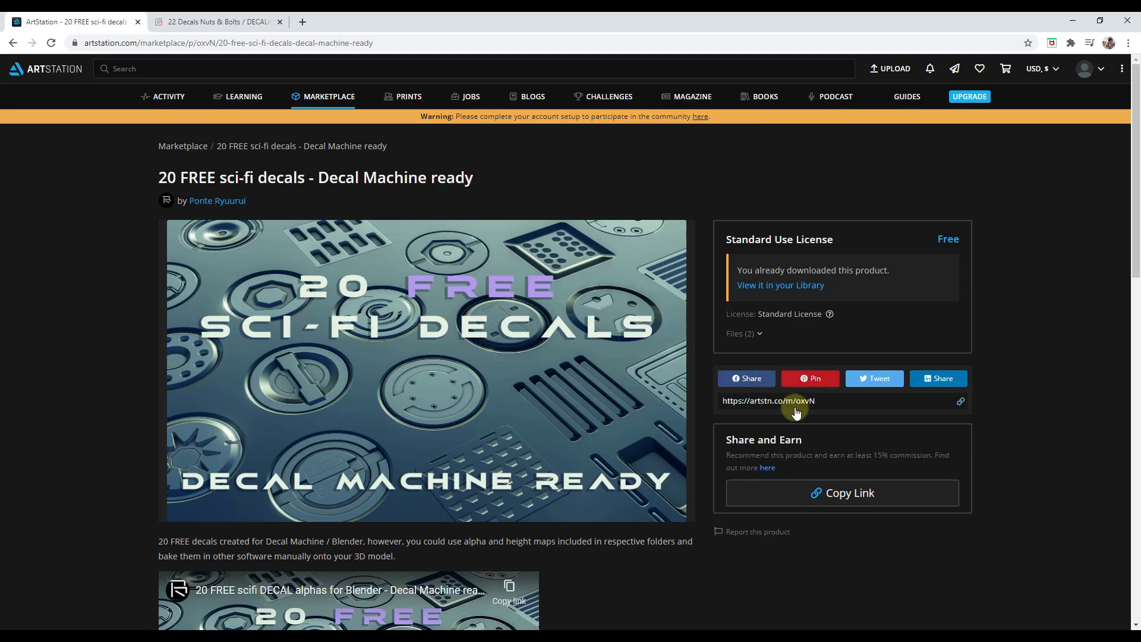
scroll(790, 279, down, 3)
scroll(784, 297, down, 4)
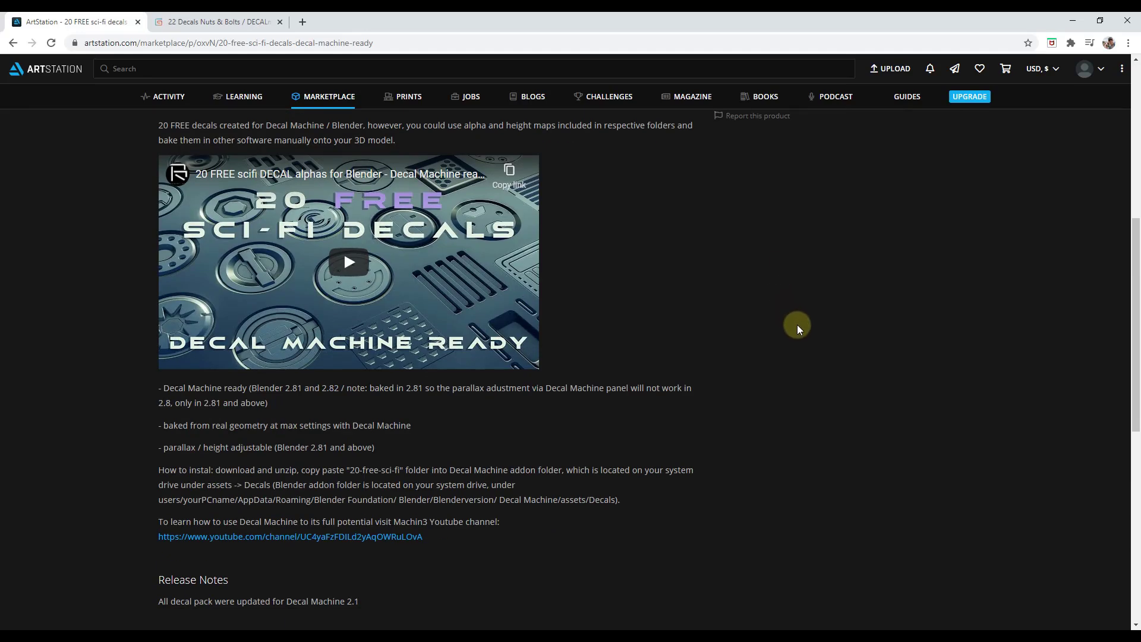
scroll(791, 386, up, 1)
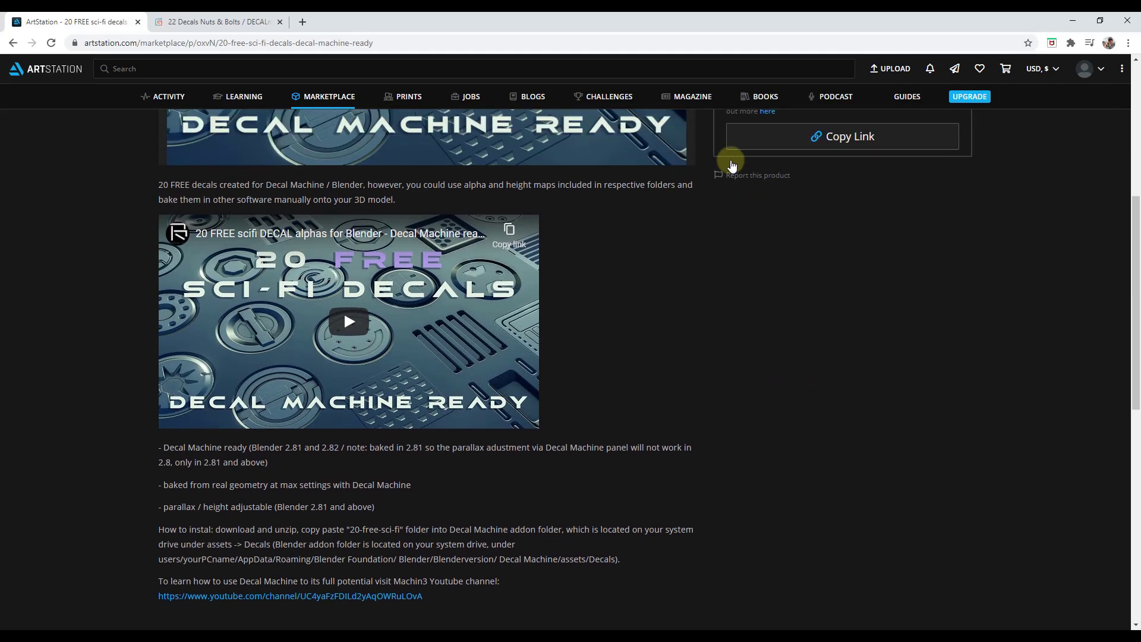
click(173, 22)
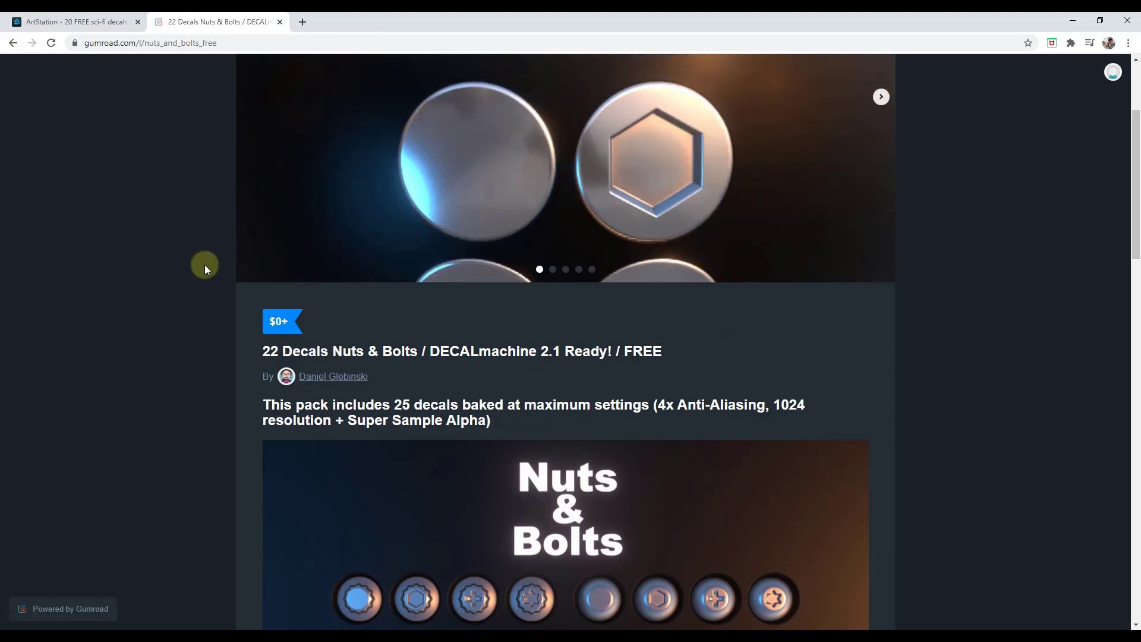
scroll(168, 351, down, 10)
scroll(205, 366, down, 5)
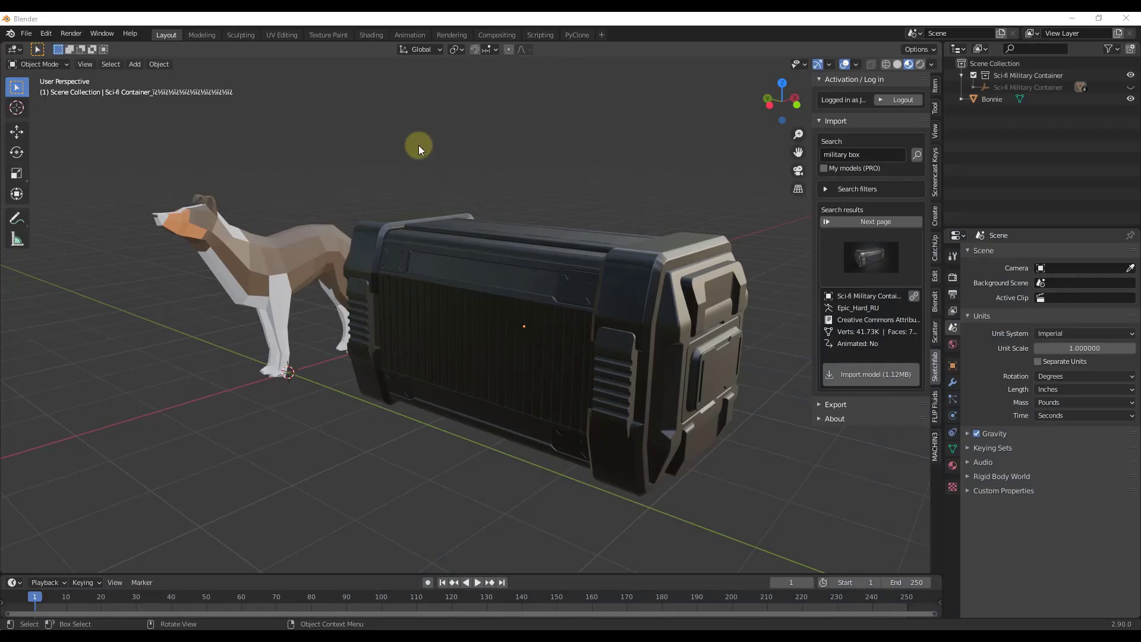
In Blender, open the DECALmachine add-on preferences and enlarge the window to show the decal library settings.
click(46, 33)
click(68, 201)
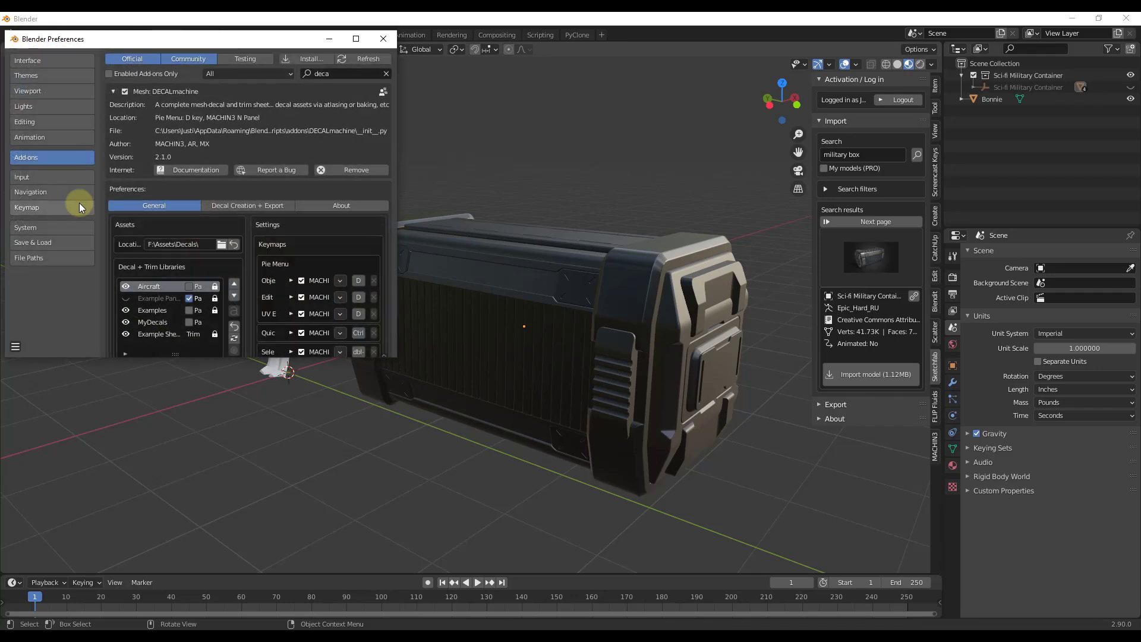
drag(395, 355, 733, 441)
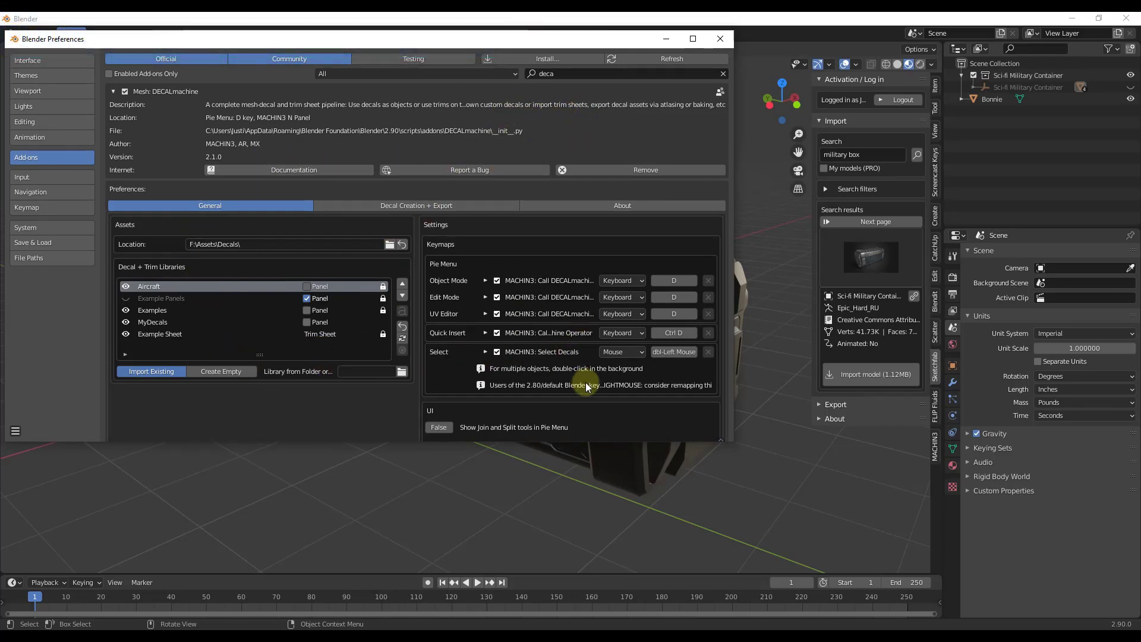
scroll(586, 374, down, 10)
scroll(397, 311, up, 8)
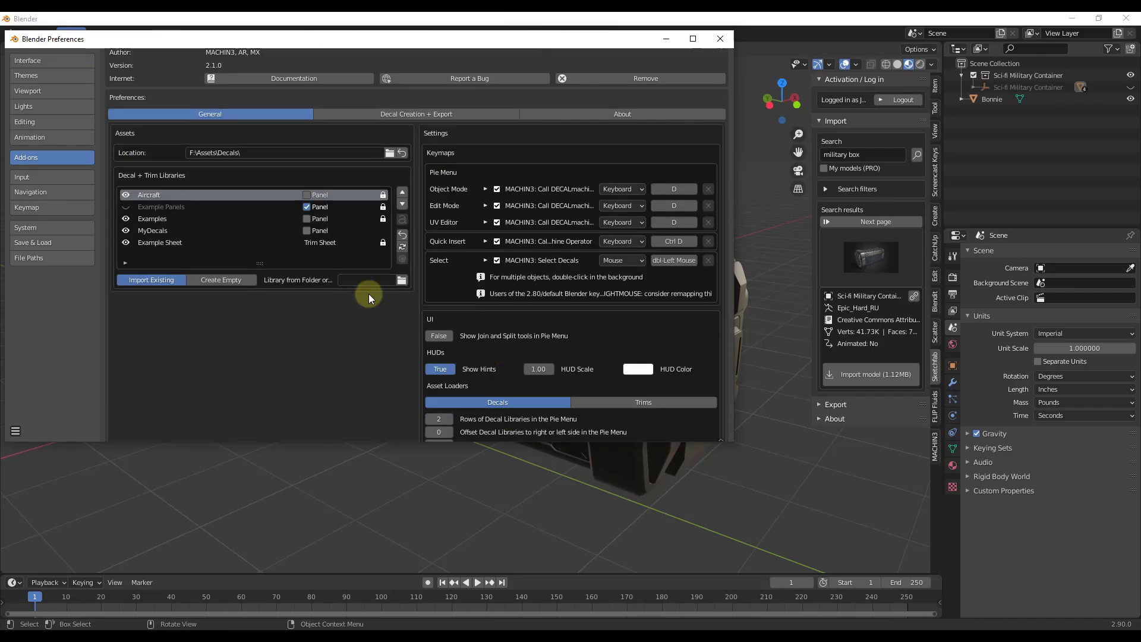
scroll(409, 304, up, 3)
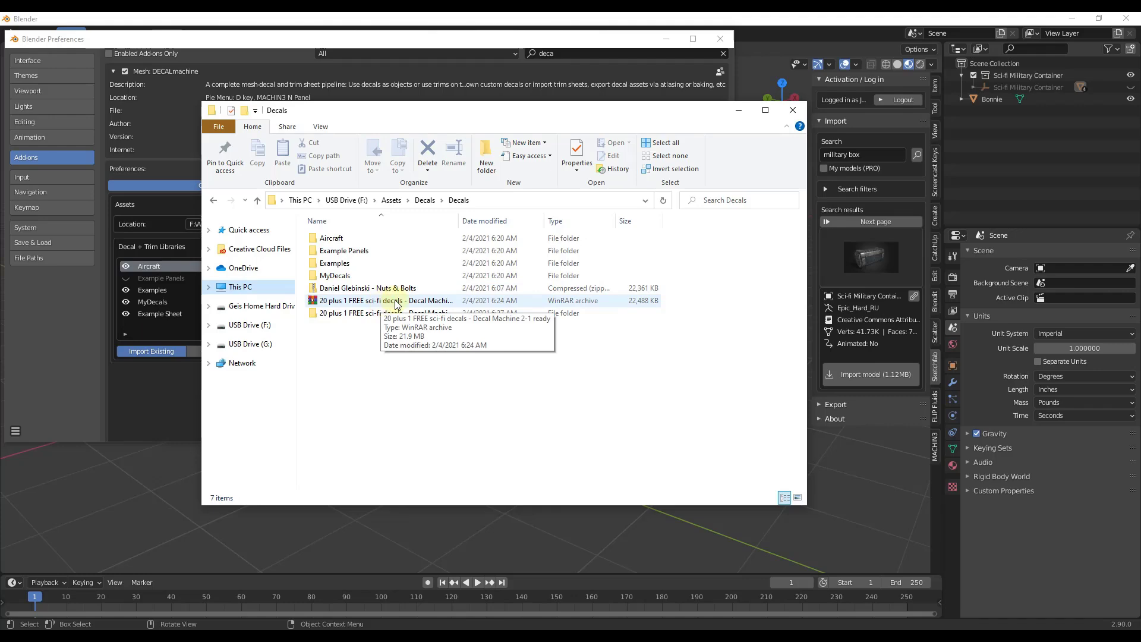
Import the Nuts & Bolts zip from F:\Assets\Decals\Decals as a decal library, lengthen the library list and close the preferences.
drag(501, 113, 0, 154)
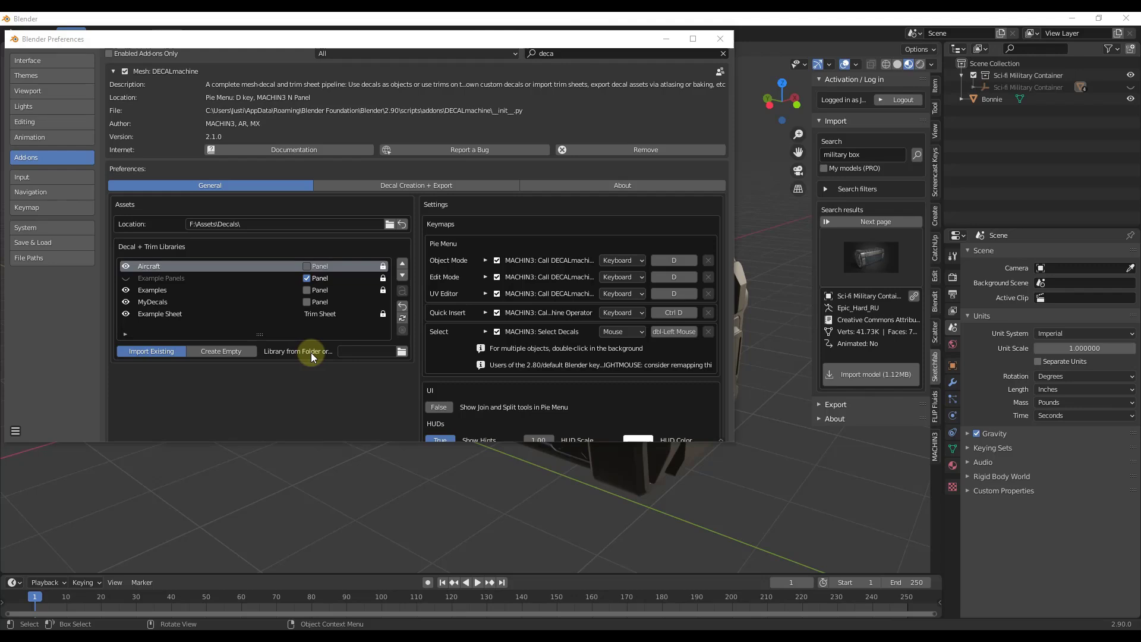
click(401, 350)
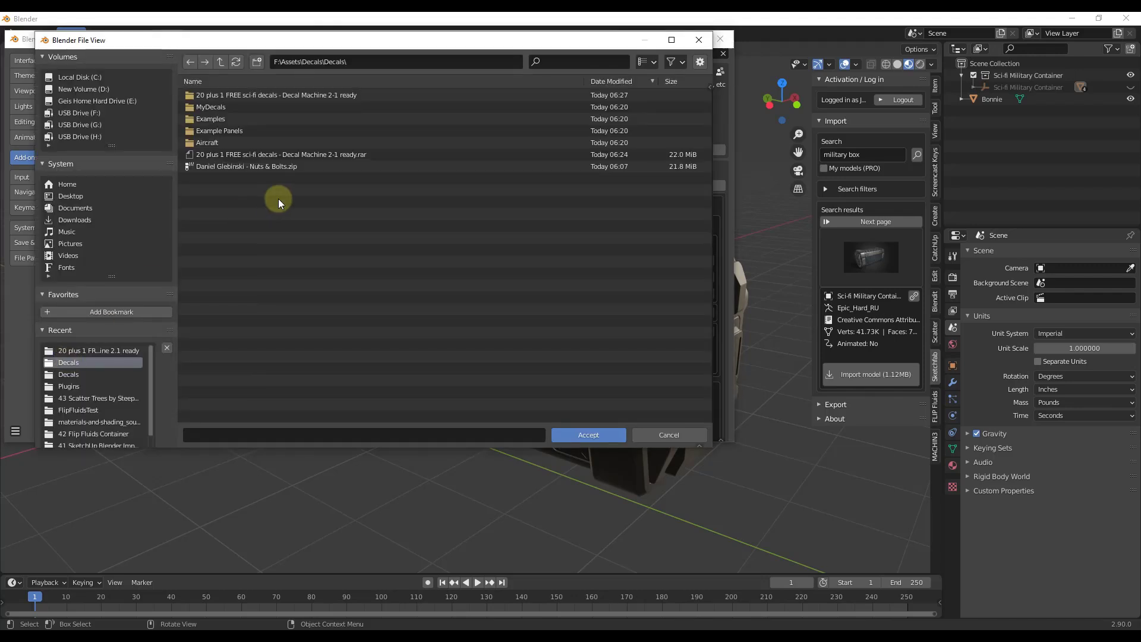
double_click(262, 166)
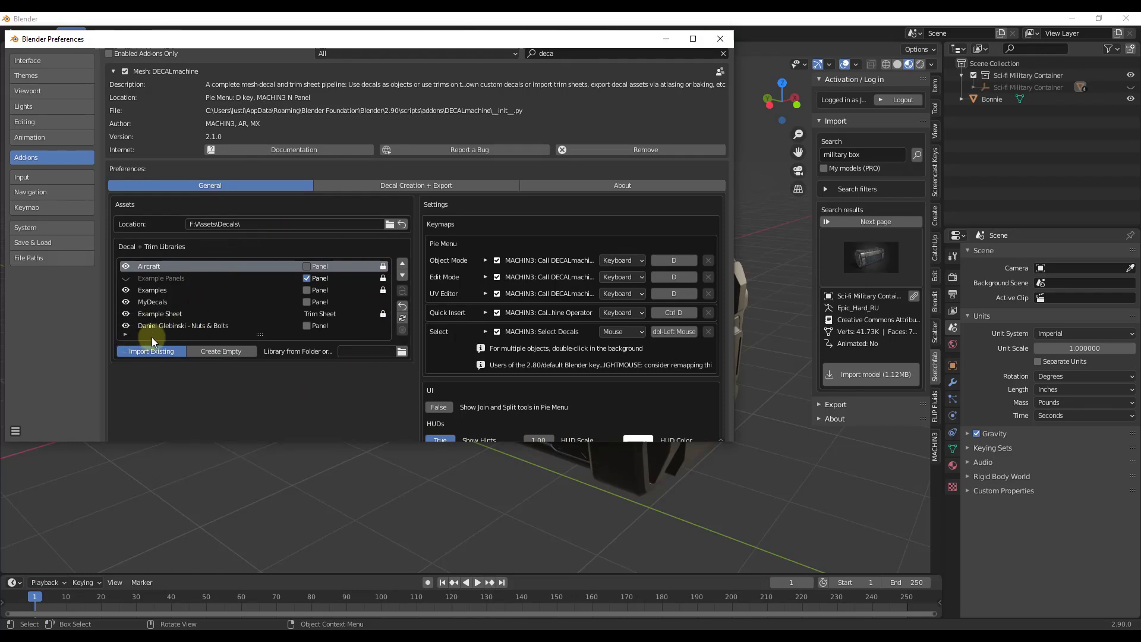
drag(260, 336, 265, 385)
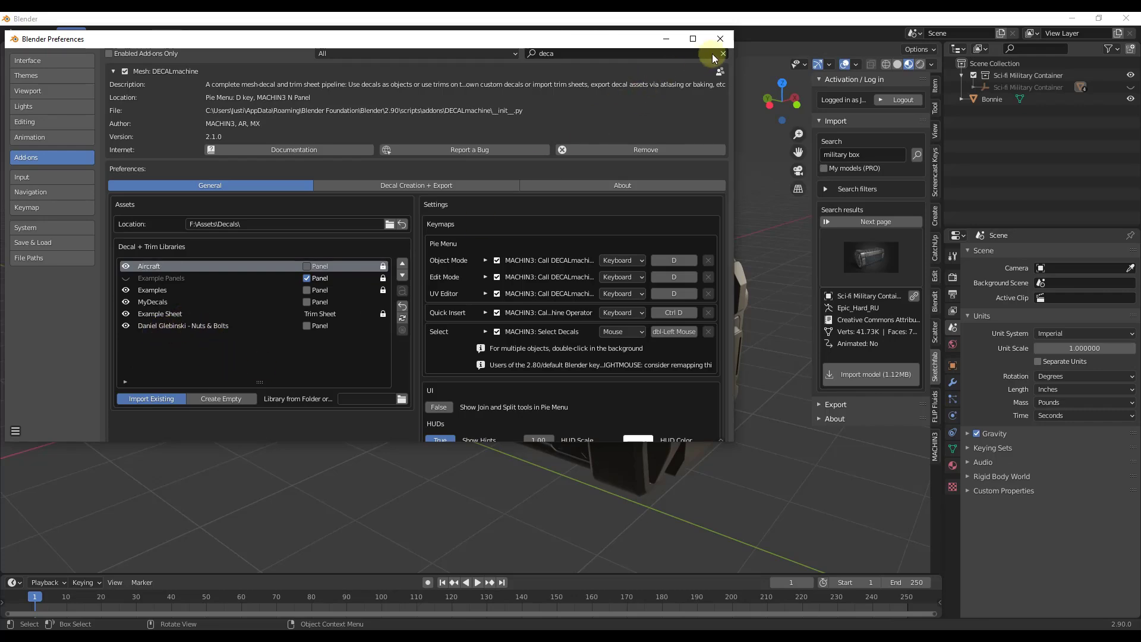
click(716, 38)
Check the Nuts & Bolts library in DECALmachine's pie menu and dismiss it without inserting a decal.
middle_drag(546, 312, 651, 324)
key(d)
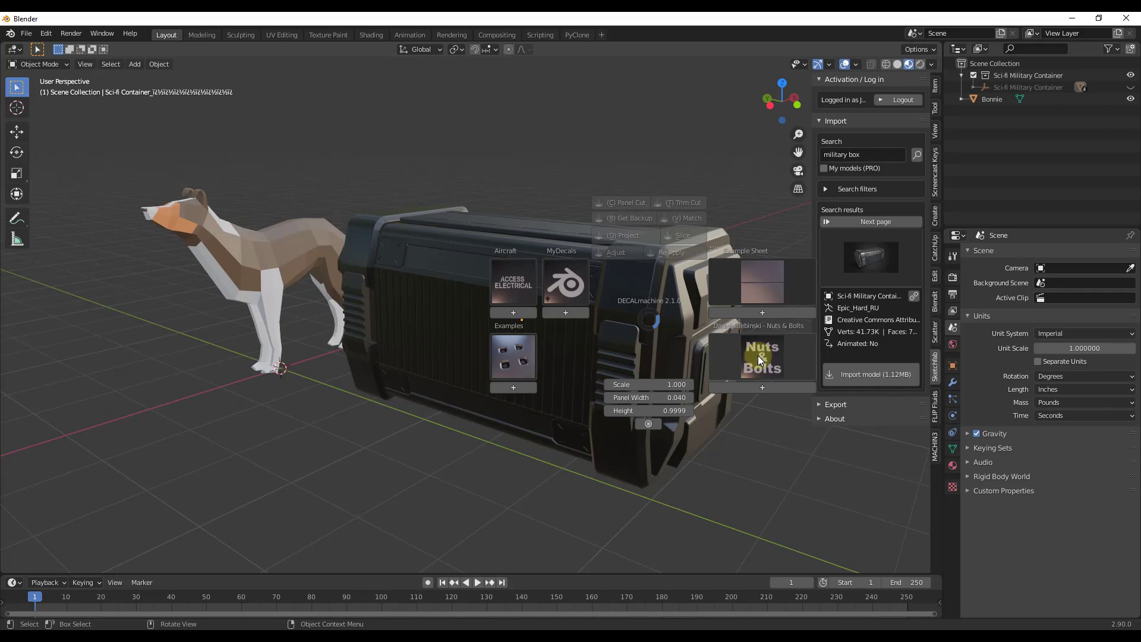
click(758, 360)
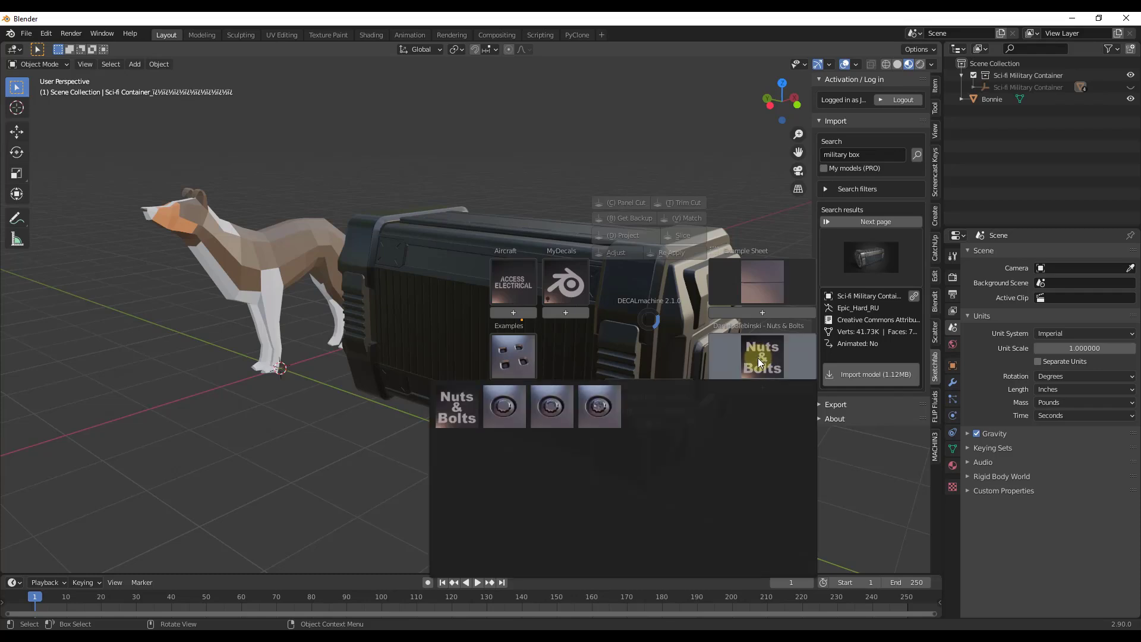
click(563, 427)
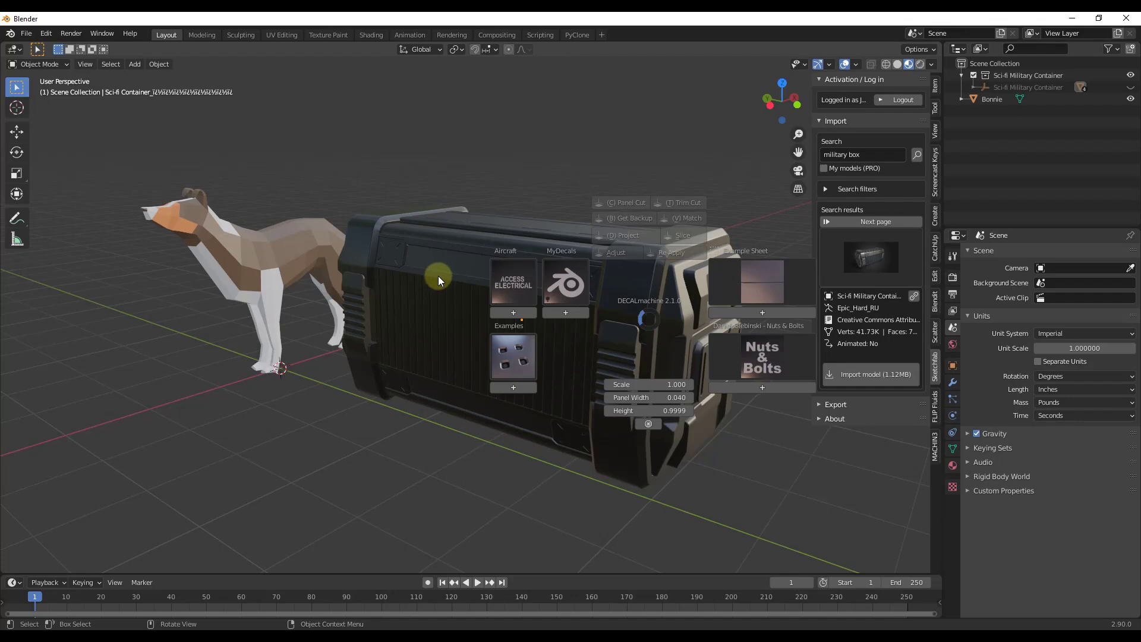
click(439, 277)
Insert decal 024 from the Nuts & Bolts library onto the far end of the container's top panel.
scroll(445, 262, up, 3)
middle_drag(515, 249, 476, 140)
scroll(476, 140, up, 3)
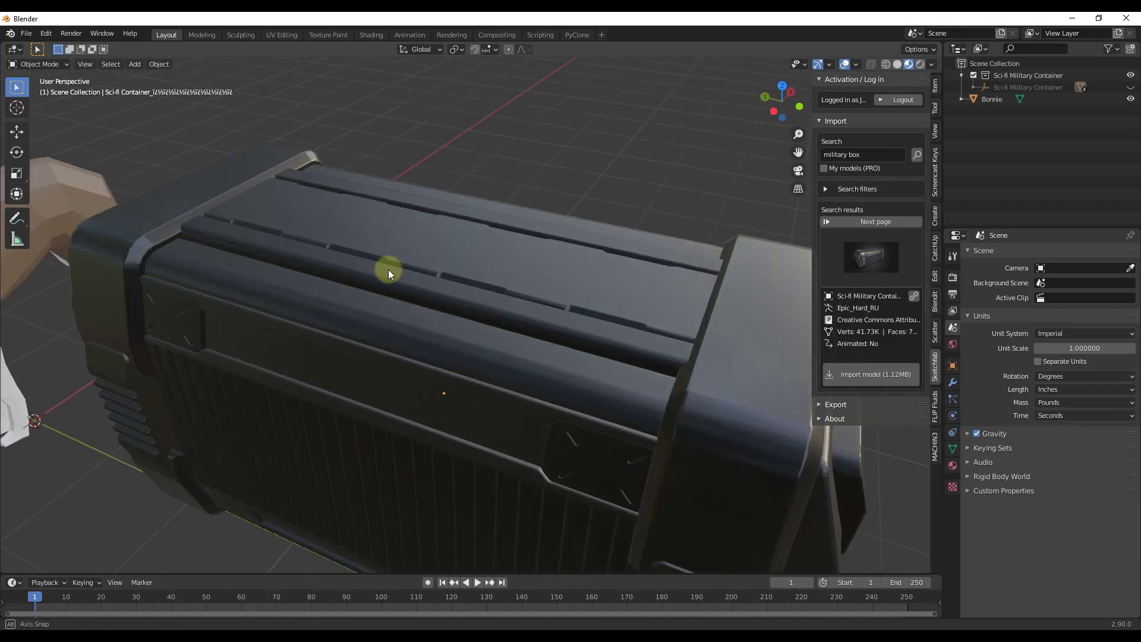
scroll(356, 249, up, 2)
middle_drag(252, 200, 287, 234)
click(288, 236)
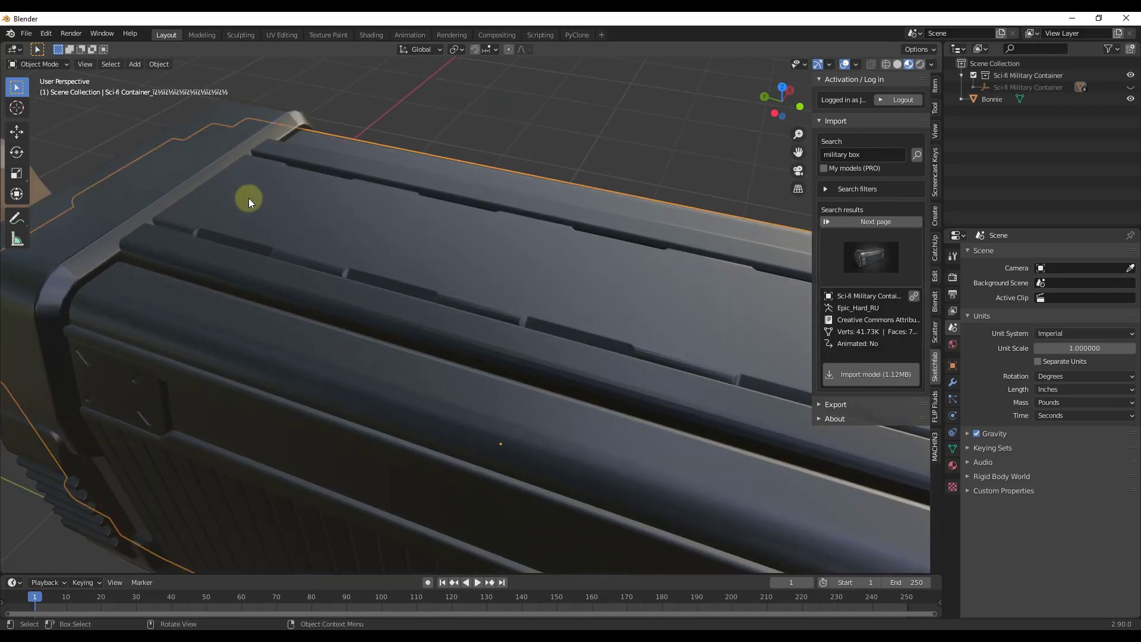
key(d)
click(344, 227)
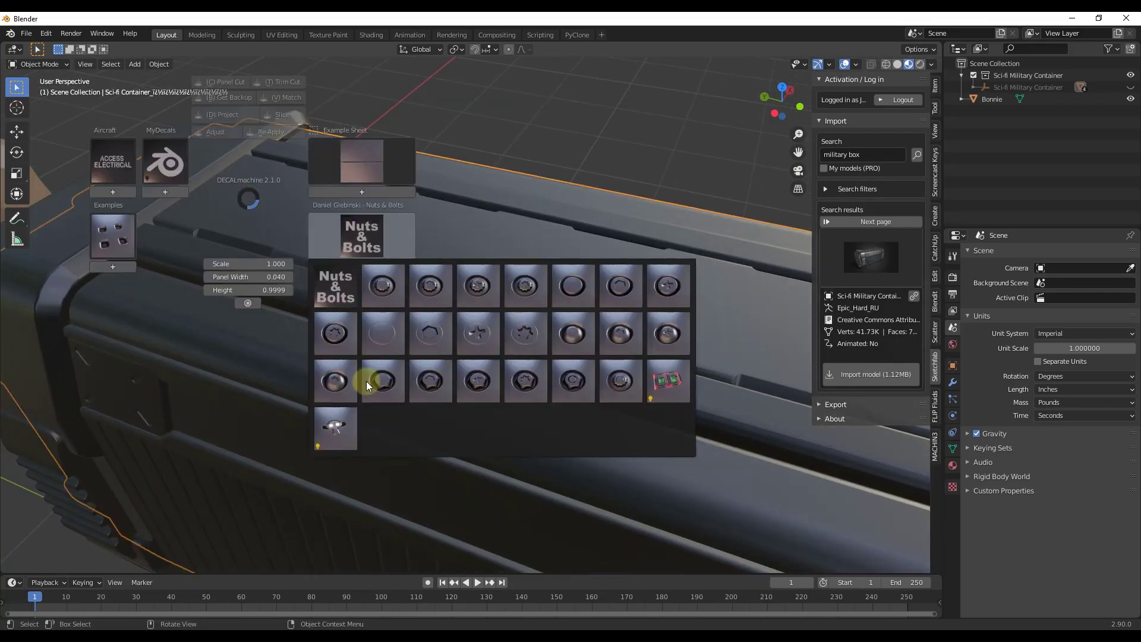
click(670, 382)
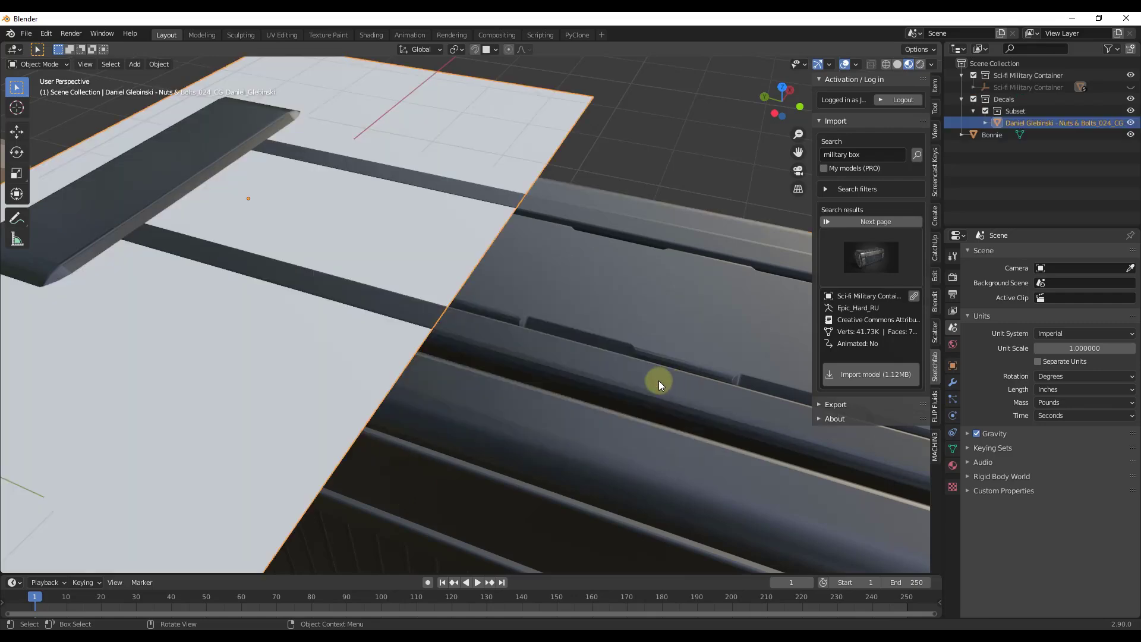
Scale the inserted decal to about 0.102 so it fits within the container's top panel.
scroll(511, 289, down, 3)
scroll(527, 259, up, 2)
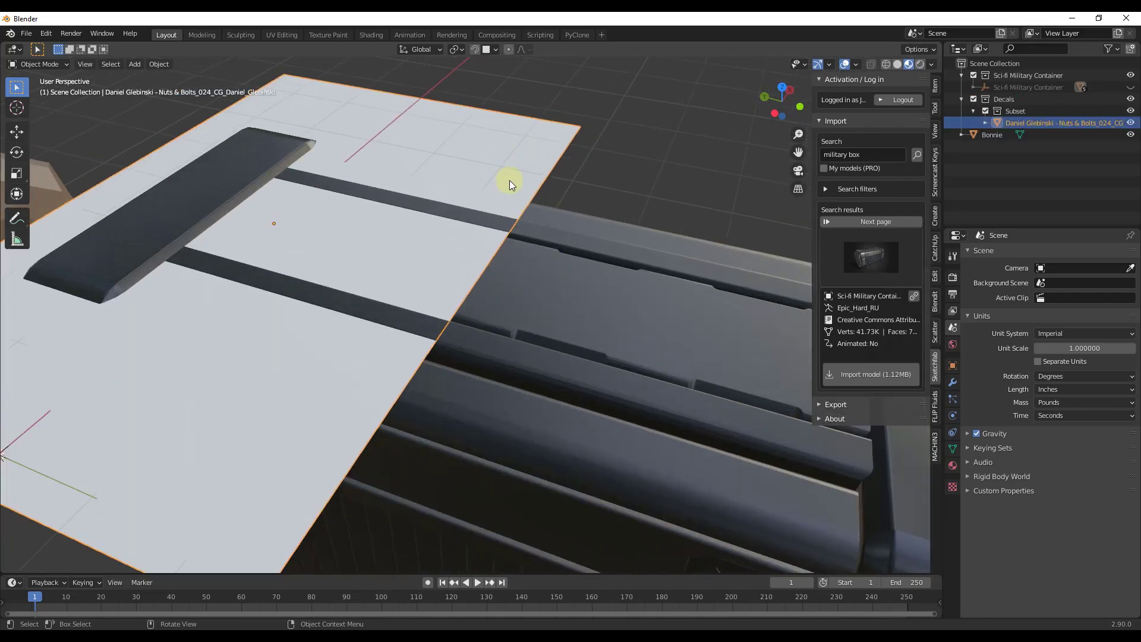
scroll(523, 173, down, 5)
key(s)
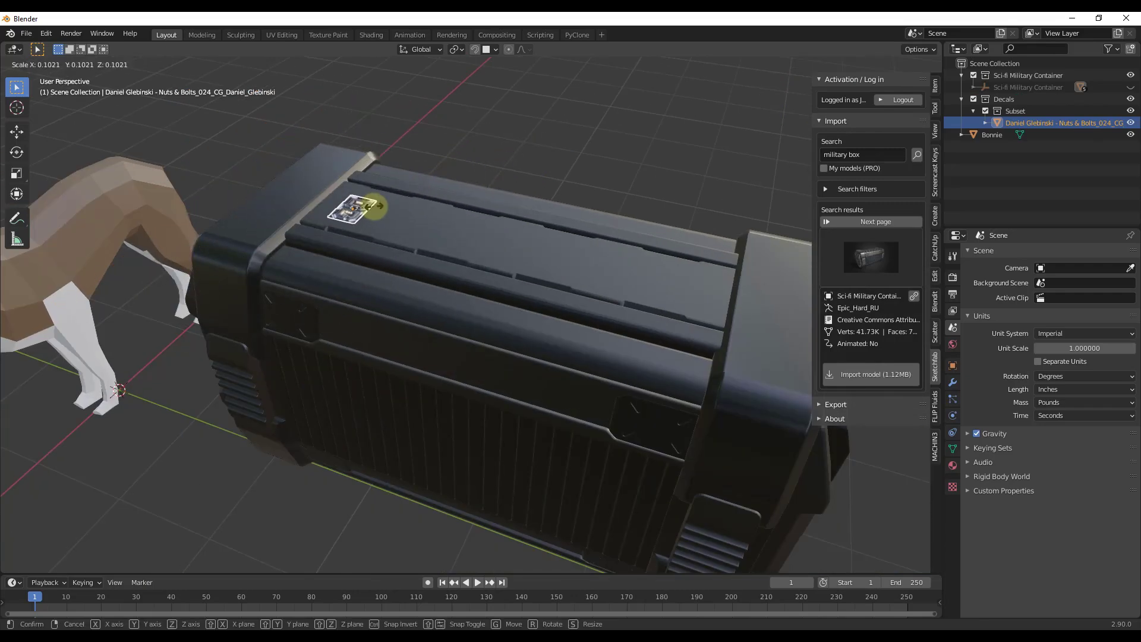
click(357, 205)
Move the decal about 0.58 inches along the X axis to centre it across the top panel.
scroll(352, 213, up, 3)
scroll(352, 212, up, 2)
key(g)
key(x)
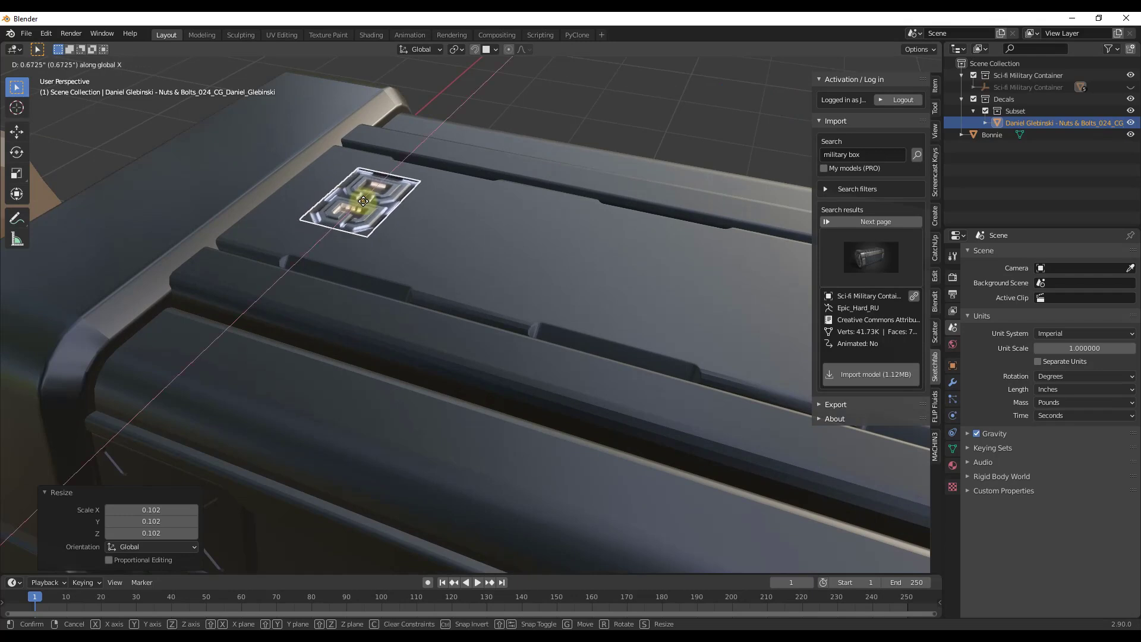
click(361, 203)
Duplicate the decal and place the copy about -6.98 inches along the Y axis on the top panel.
scroll(367, 210, down, 2)
key(shift+d)
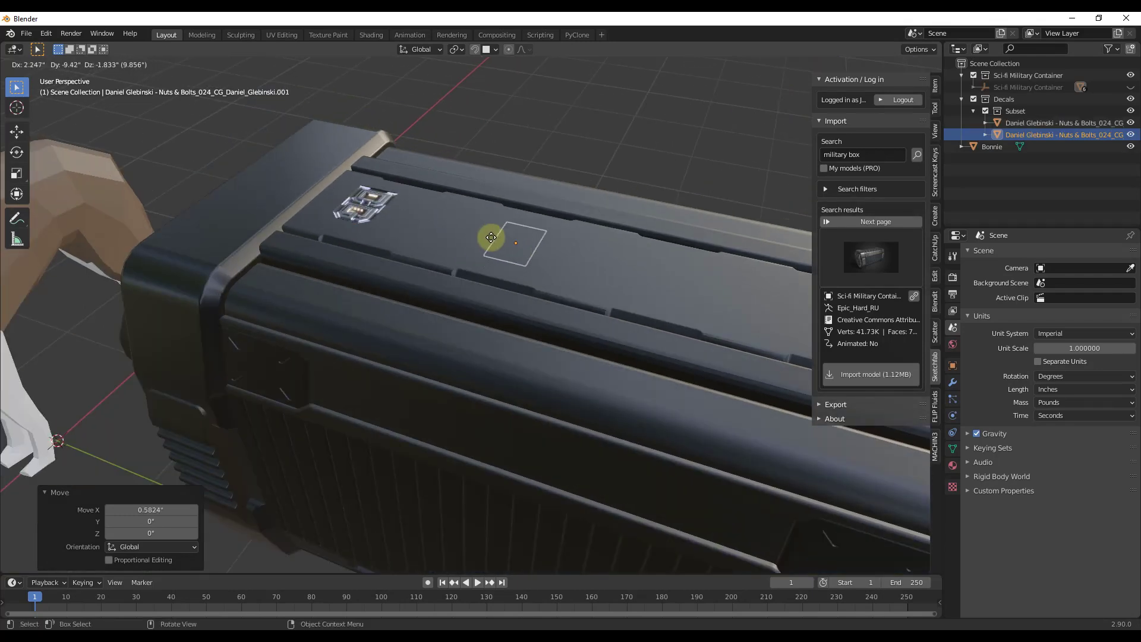
key(y)
click(466, 233)
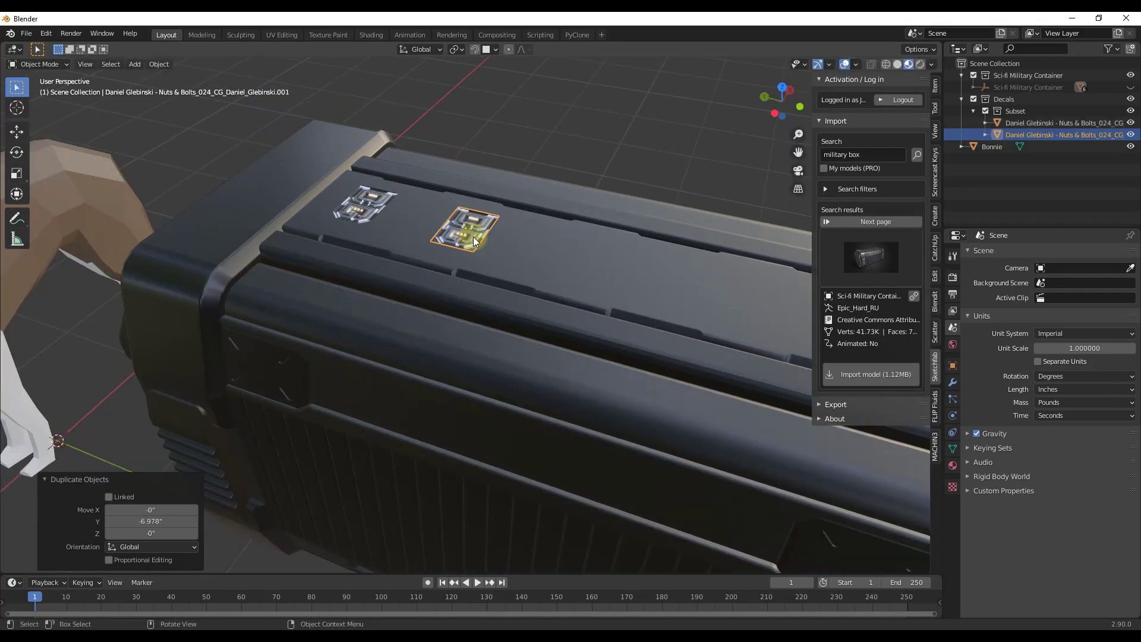
Duplicate the decal twice along the top panel, offsetting the copies about -7.43 and -7.71 inches along the Y axis.
key(shift+d)
key(y)
click(582, 257)
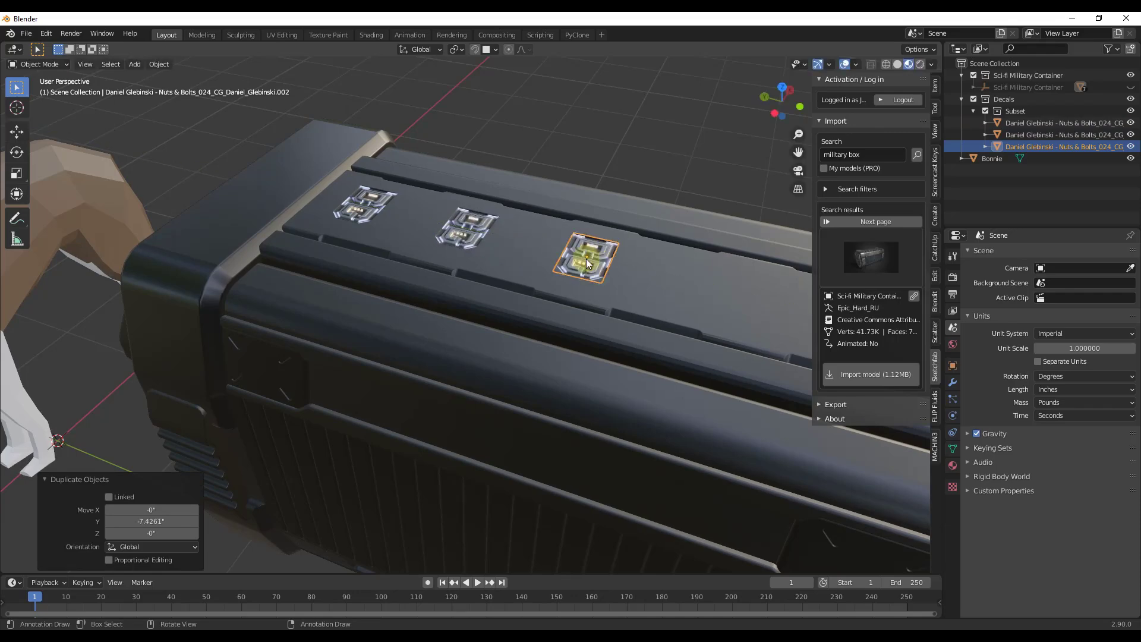
key(shift+d)
key(y)
click(587, 260)
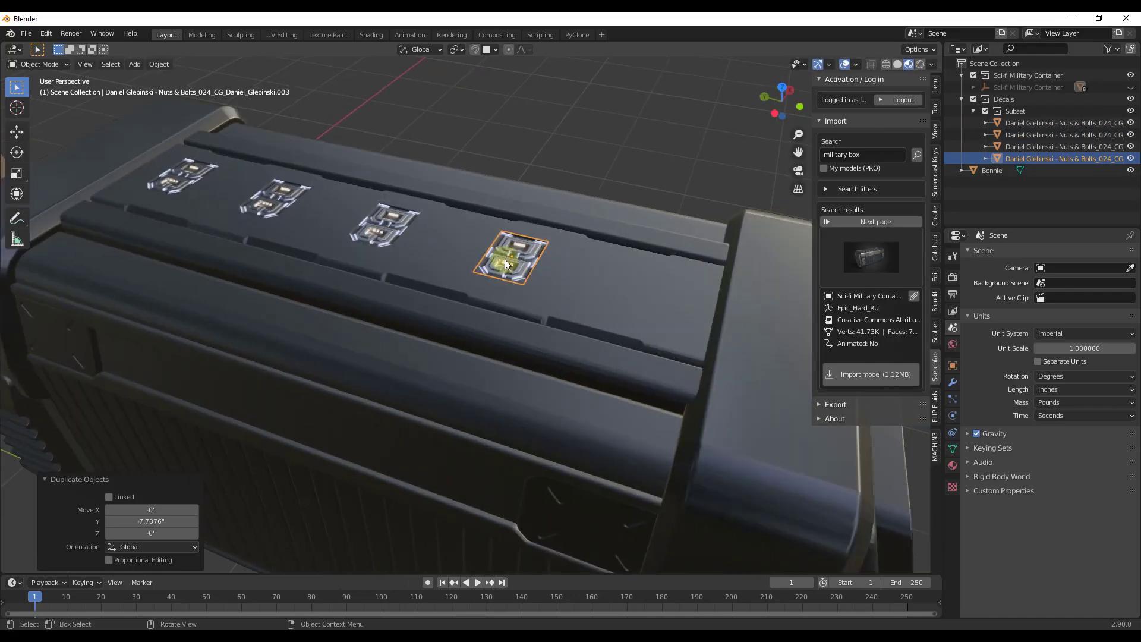
Duplicate the newest decal once more along the Y axis to the near end of the container's top panel.
key(shift+d)
key(y)
click(656, 298)
middle_drag(656, 298, 481, 273)
scroll(652, 301, up, 4)
middle_drag(652, 301, 556, 373)
scroll(759, 382, down, 4)
Hide the Nuts & Bolts library in the DECALmachine preferences, then select the container and check the decal menu.
key(d)
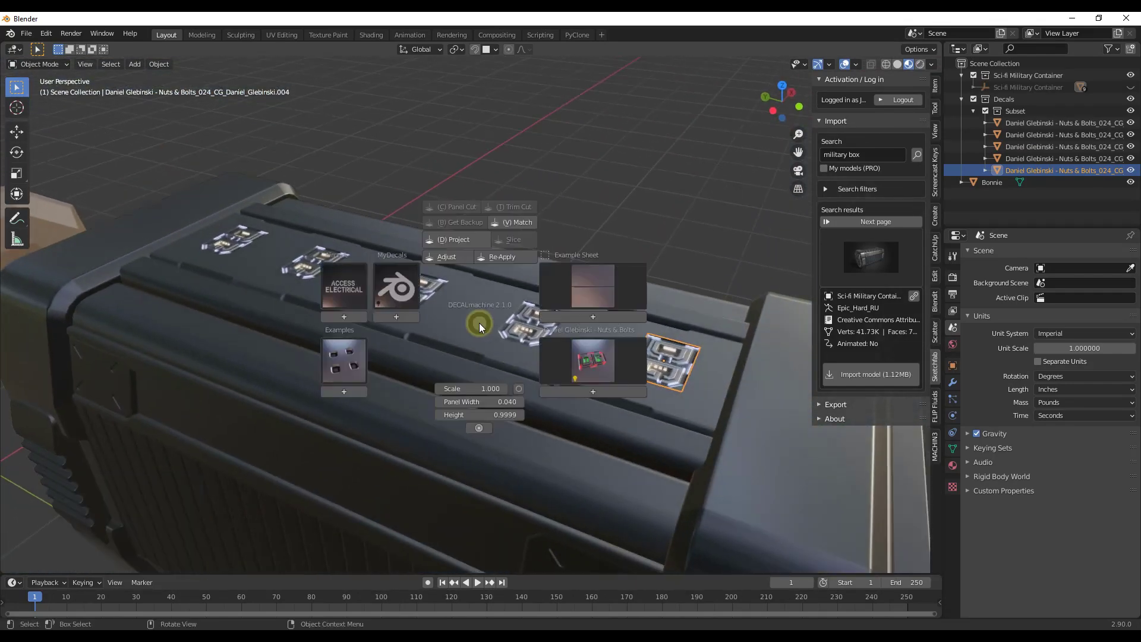
click(591, 361)
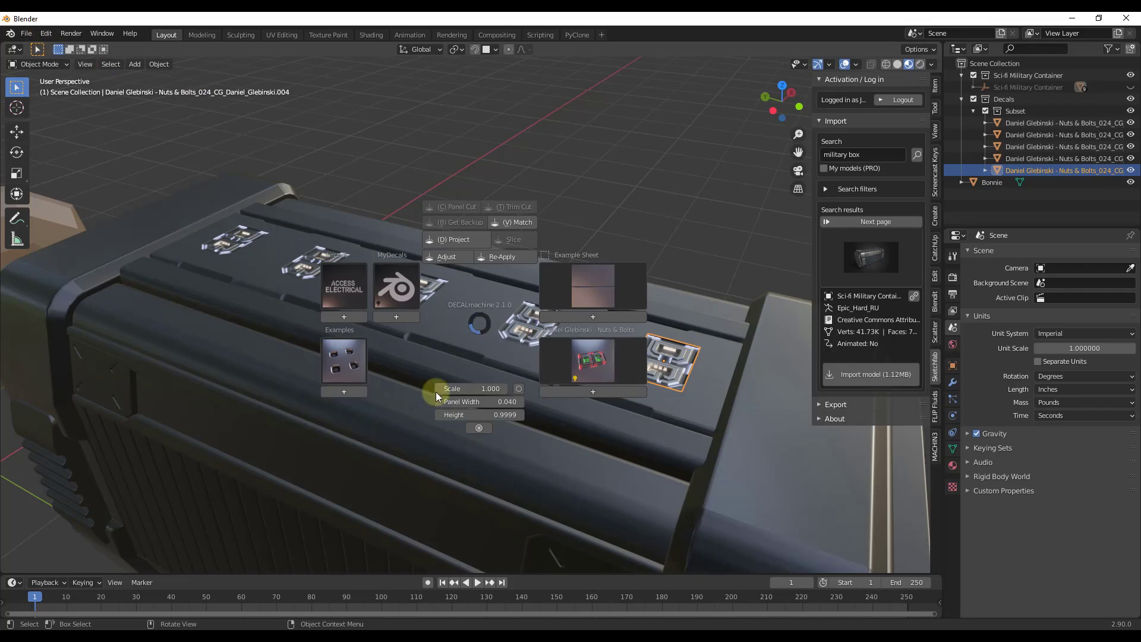
key(d)
click(45, 33)
click(77, 204)
drag(394, 362, 797, 437)
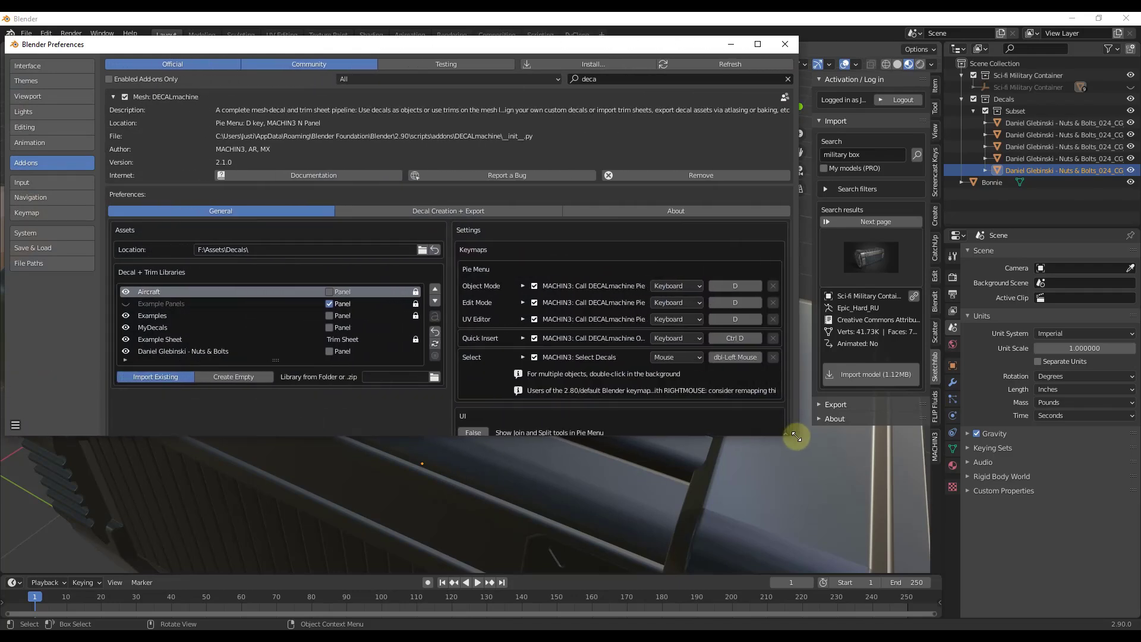
click(126, 352)
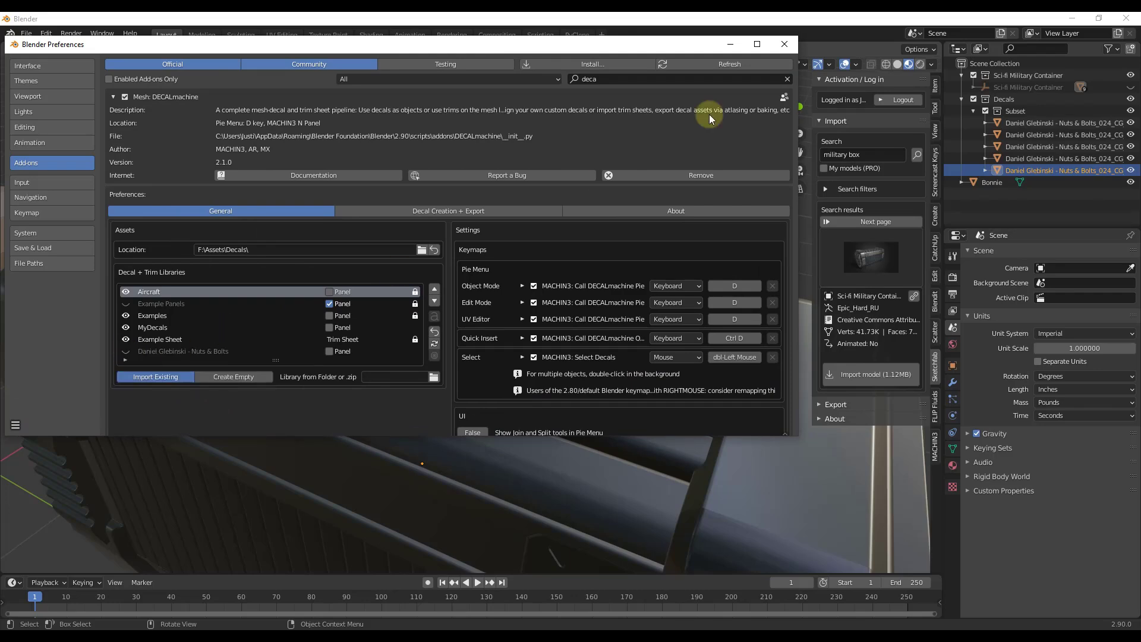
click(734, 50)
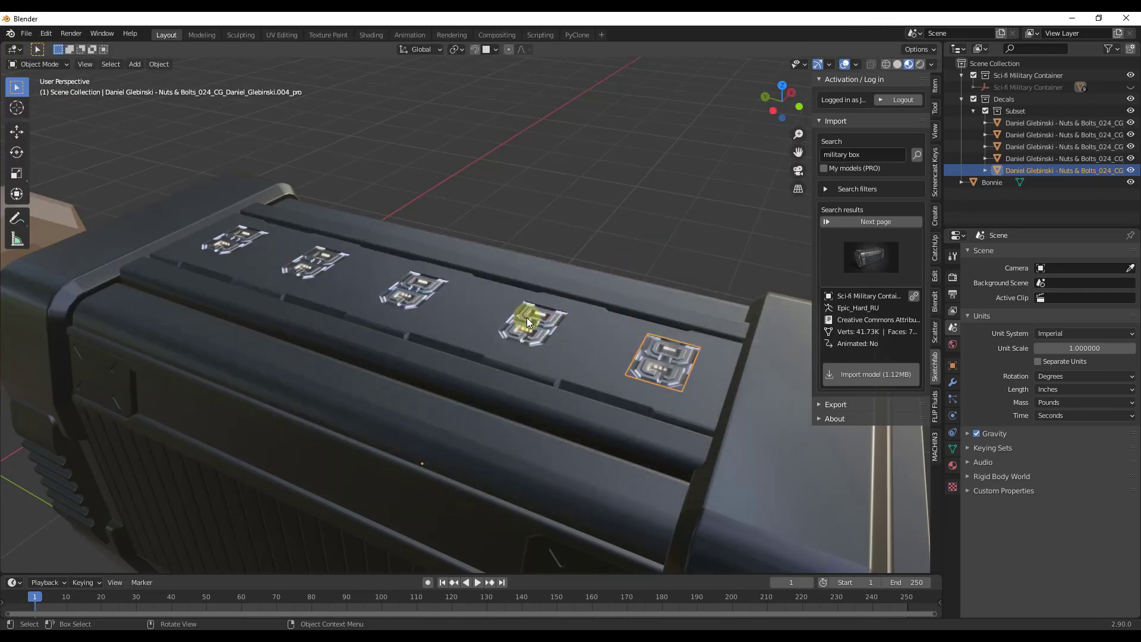
click(469, 333)
key(d)
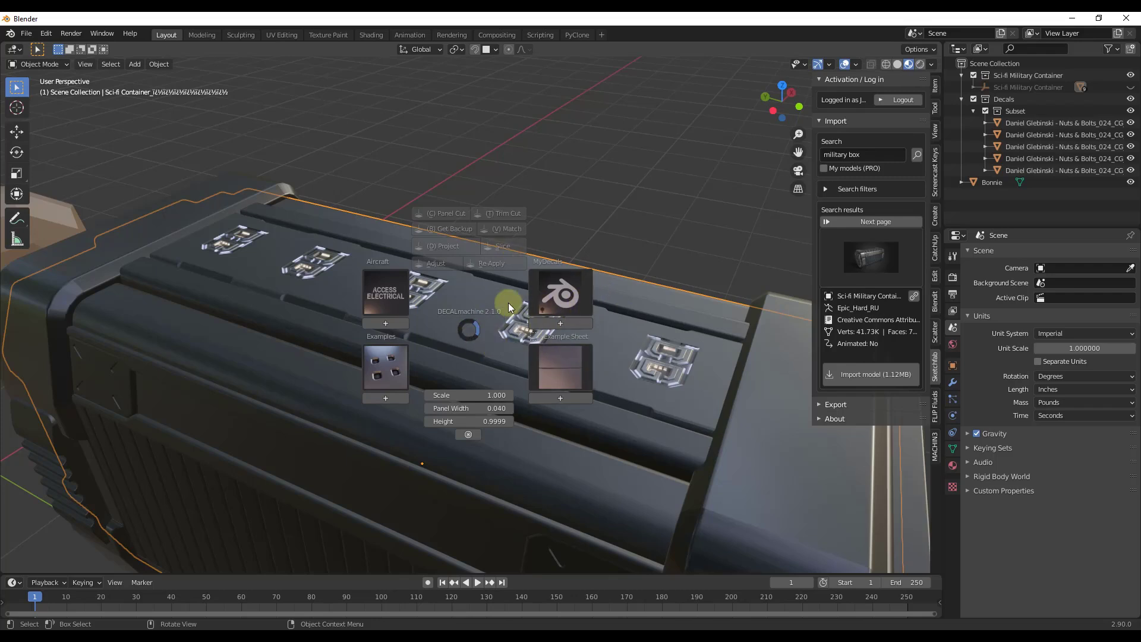
click(576, 244)
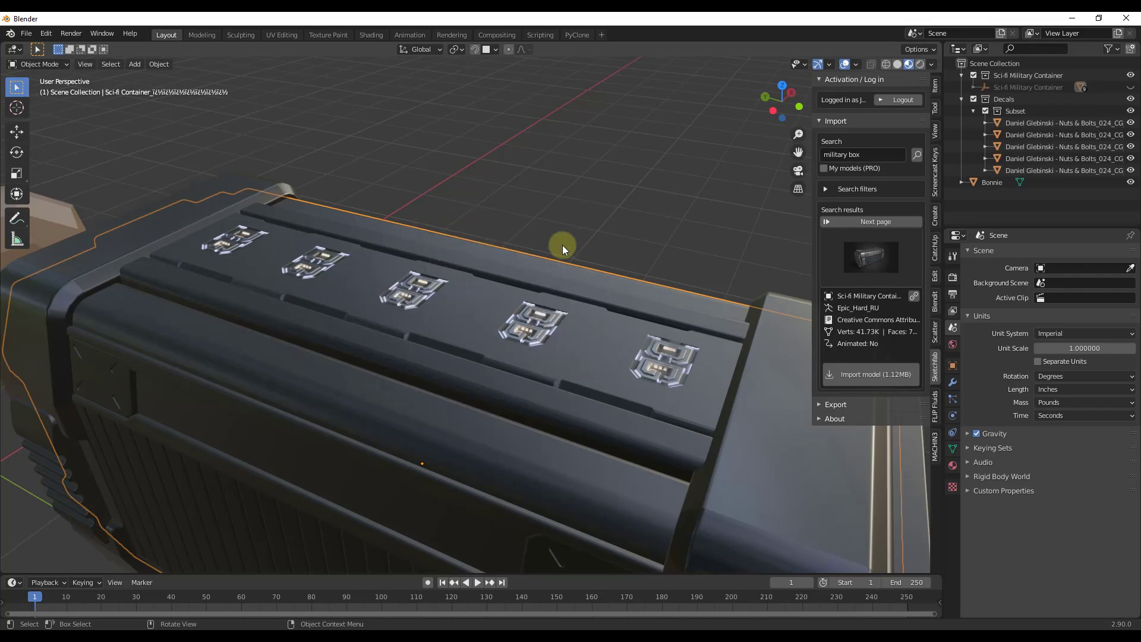
Try to import "20 plus 1 FREE sci-fi decals - Decal Machine 2-1 ready.rar" as an existing DECALmachine library.
click(47, 33)
click(70, 203)
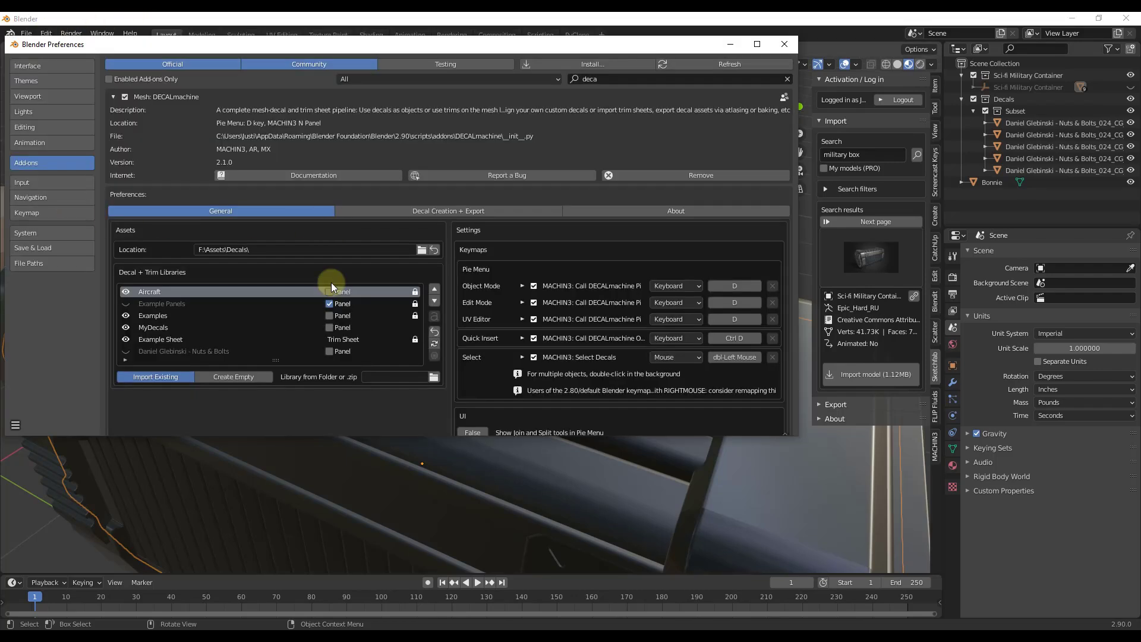
click(161, 378)
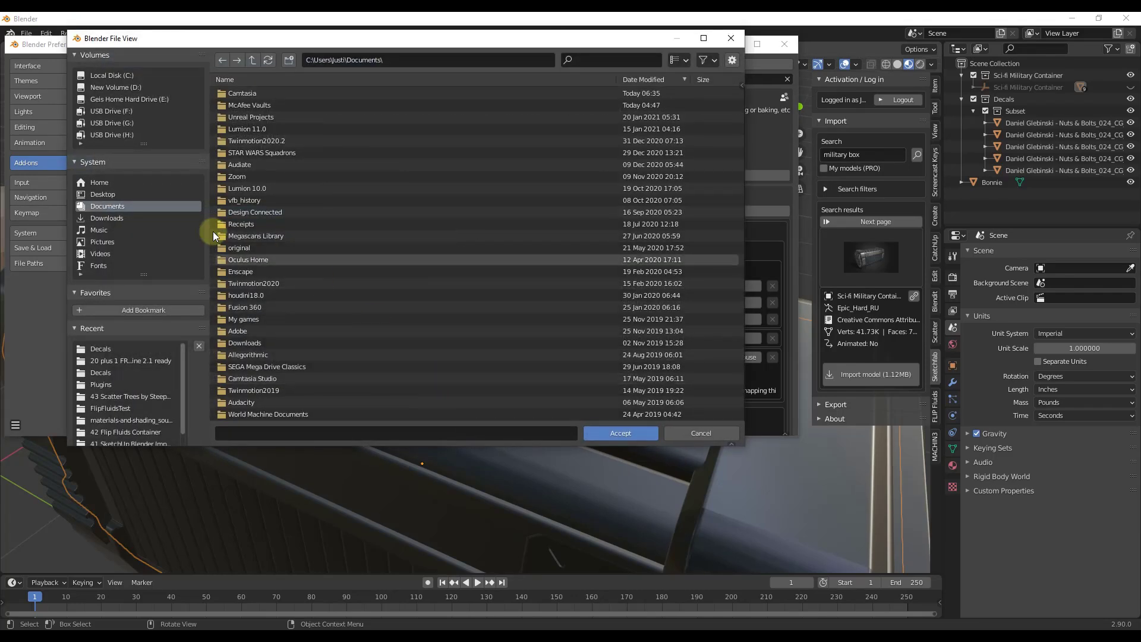
click(98, 350)
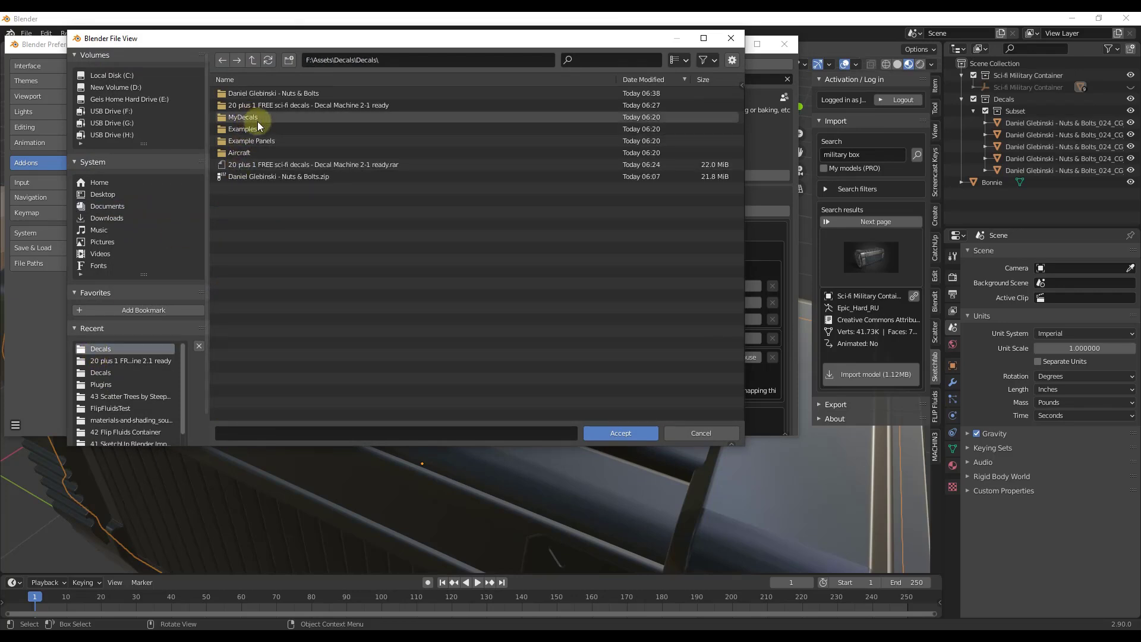
double_click(391, 164)
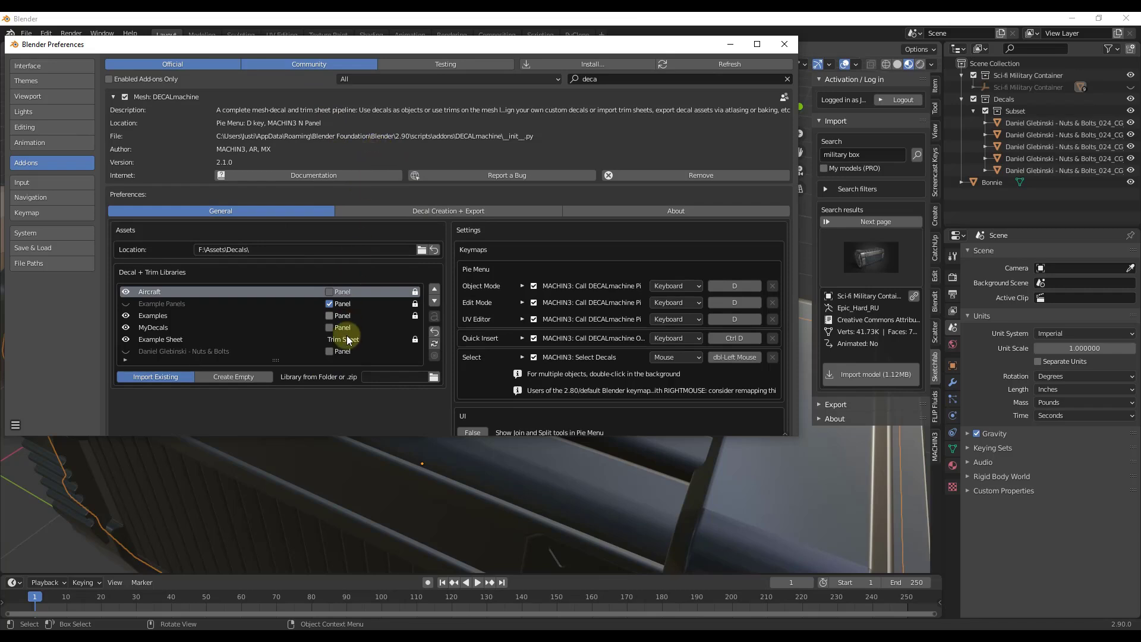
Switch to File Explorer and view the extraction options for the "20 plus 1 FREE sci-fi decals" archive.
drag(331, 436, 331, 501)
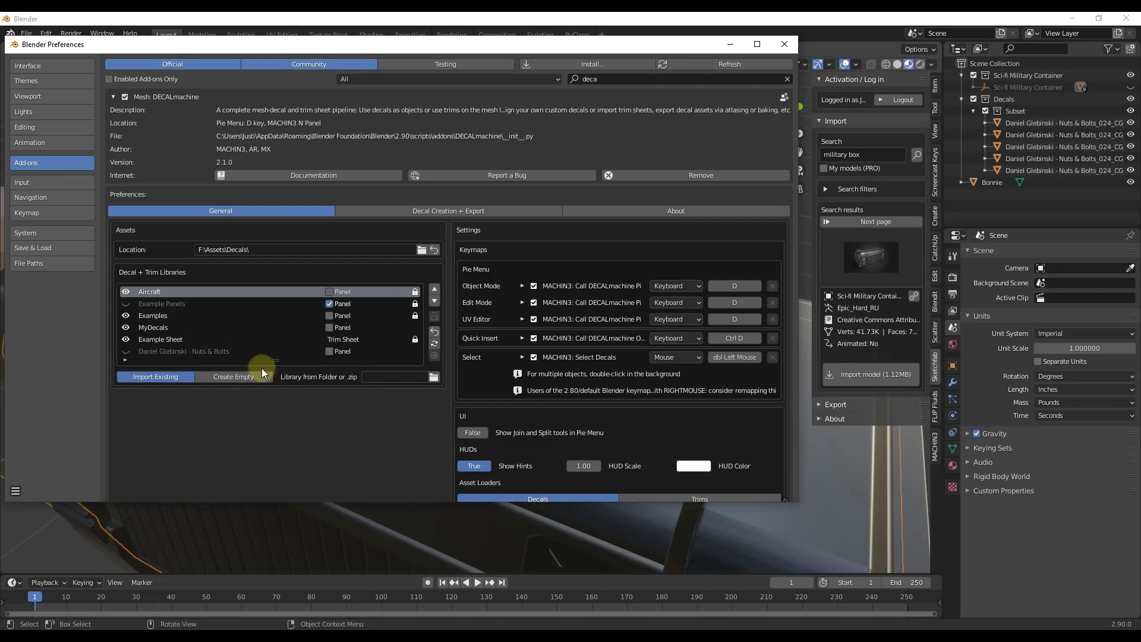
drag(0, 138, 562, 119)
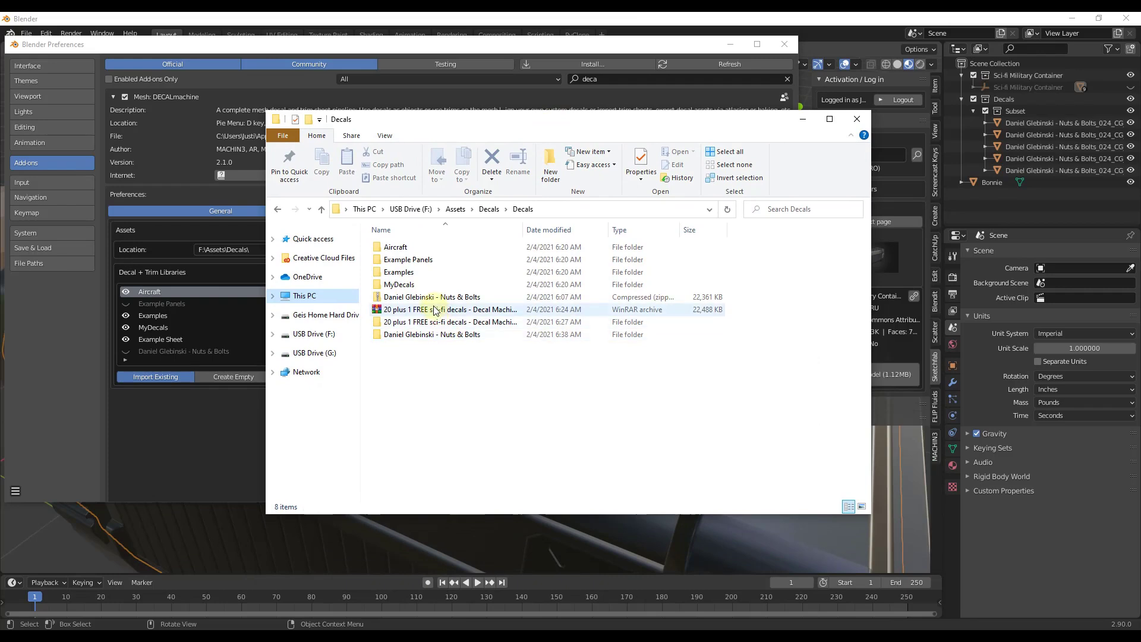
right_click(434, 309)
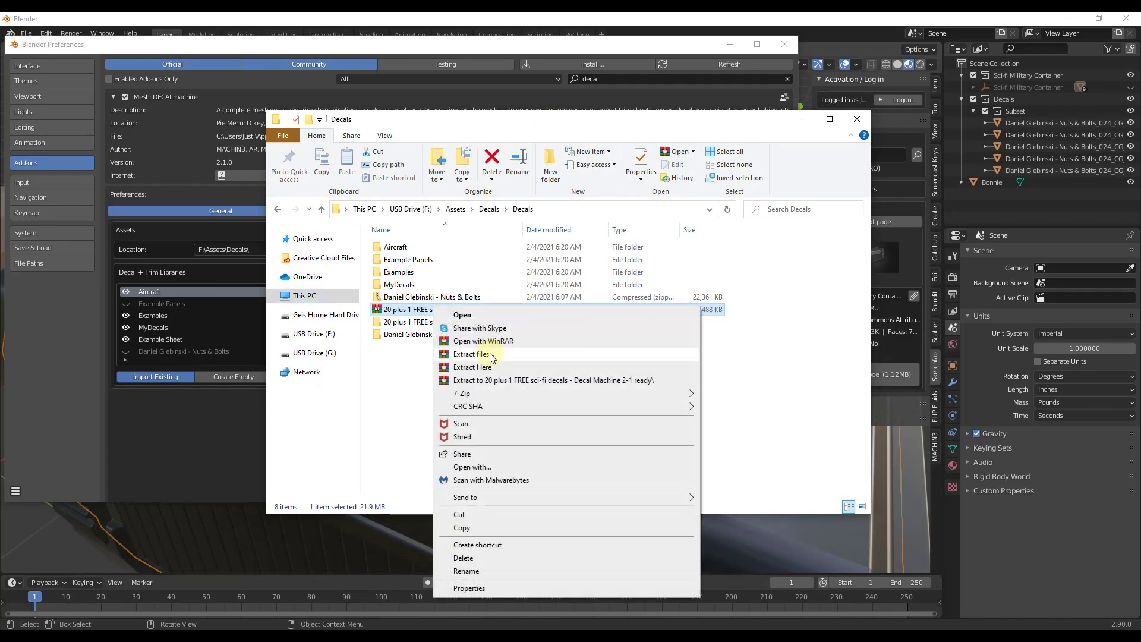
click(400, 522)
Examine the extracted "20 plus 1 FREE sci-fi decals" folder down to decal subfolder 004, then close File Explorer.
click(427, 324)
double_click(427, 326)
double_click(426, 247)
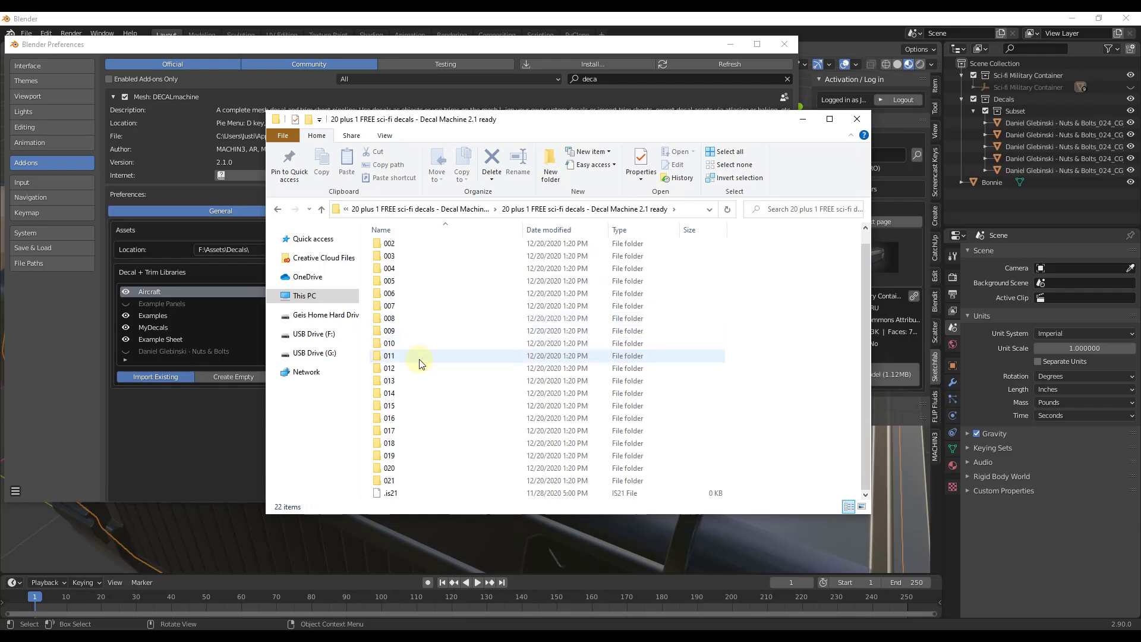
double_click(402, 287)
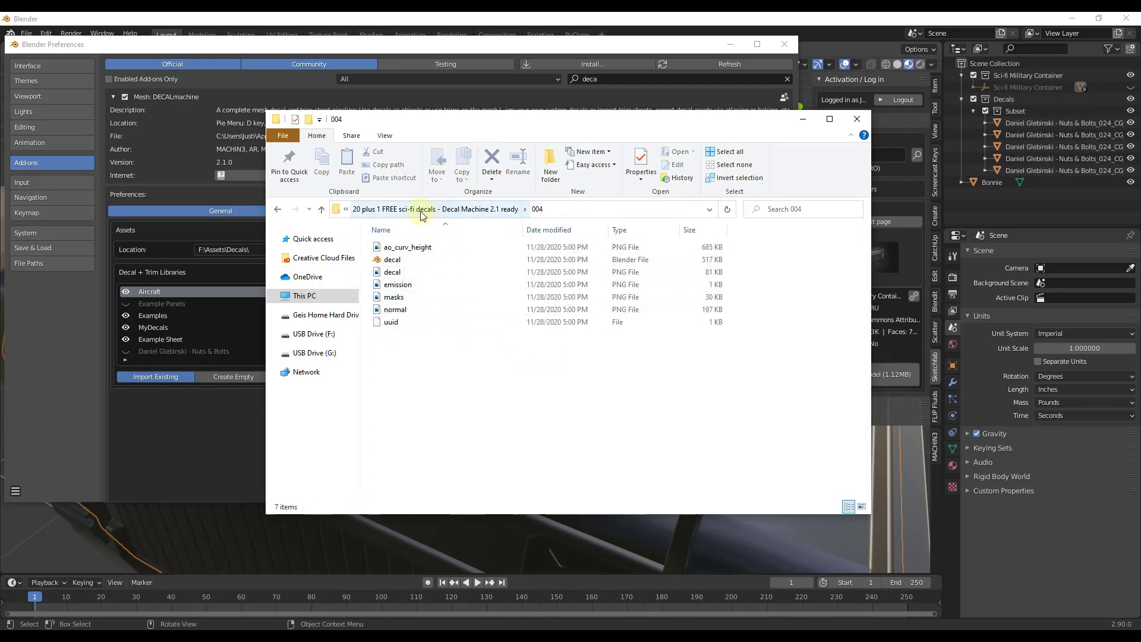
click(364, 212)
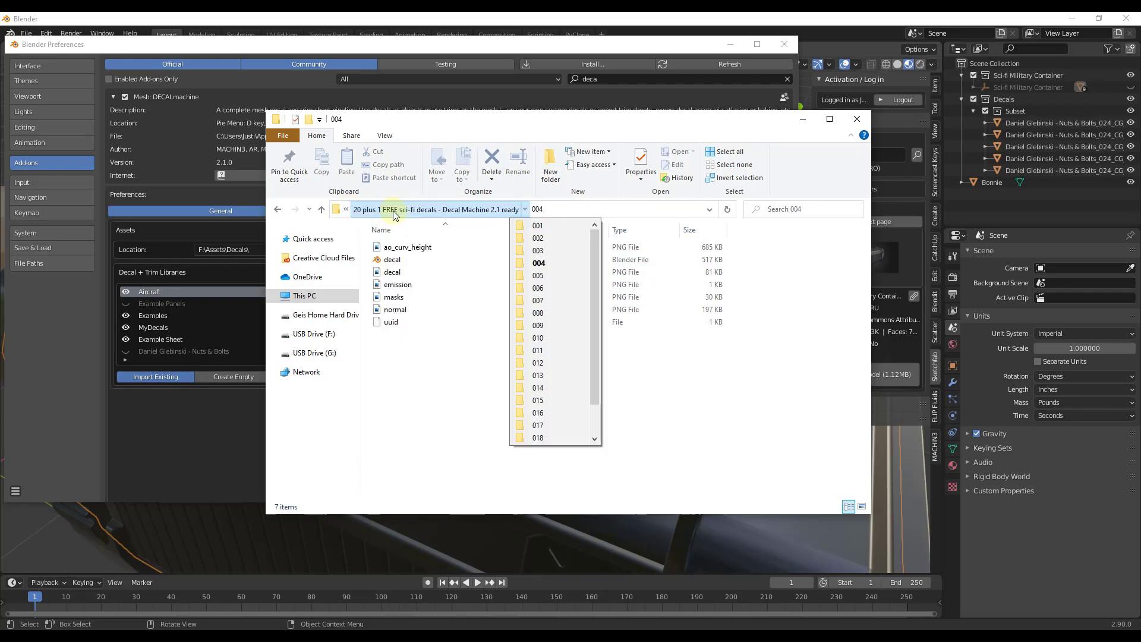
click(458, 210)
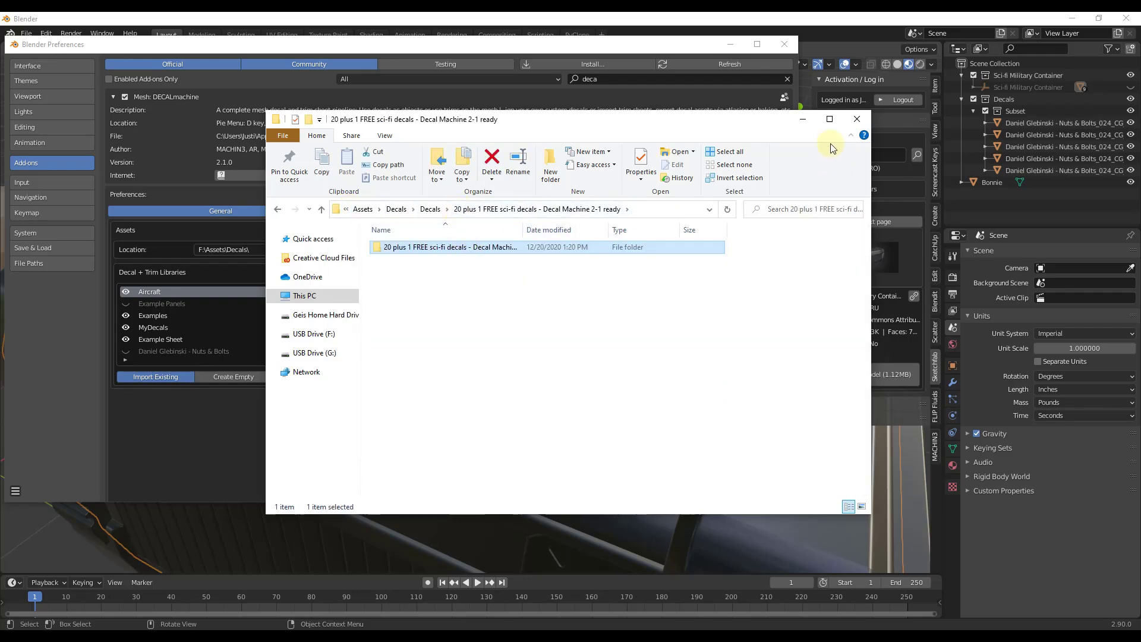
click(857, 119)
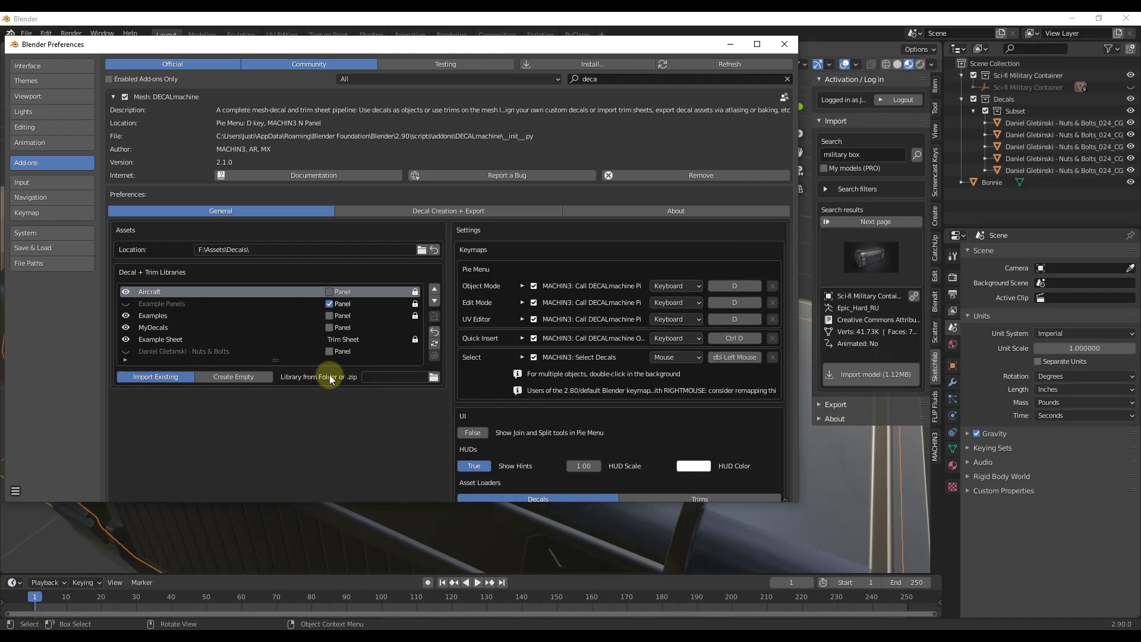
Import the inner extracted folder "20 plus 1 FREE sci-fi decals - Decal Machine 2.1 ready" as a DECALmachine library.
click(434, 377)
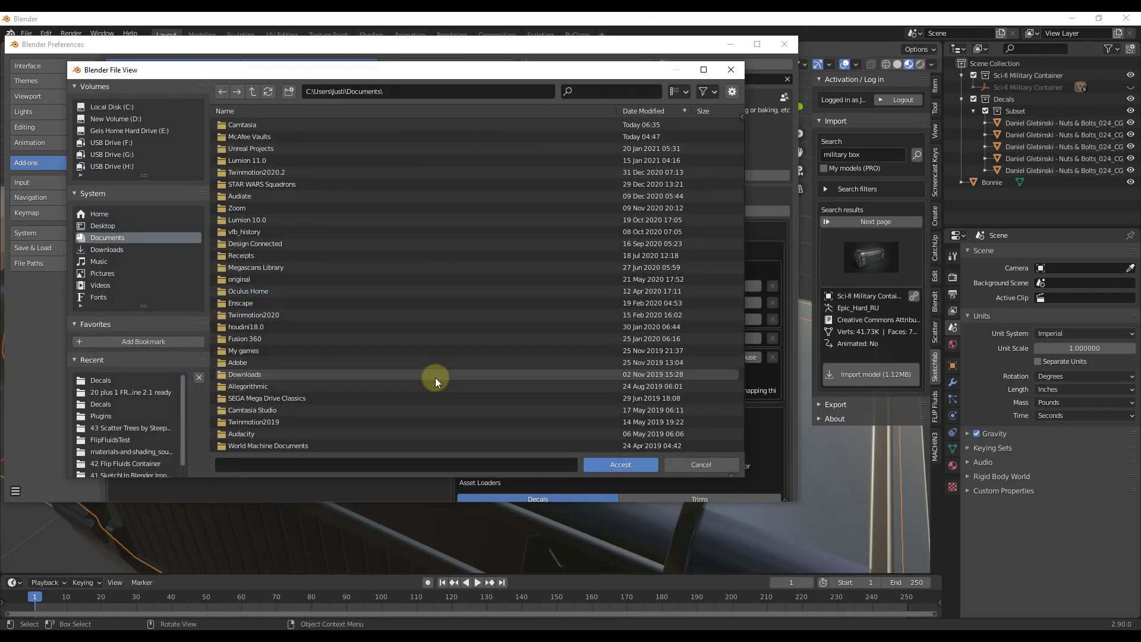
click(106, 381)
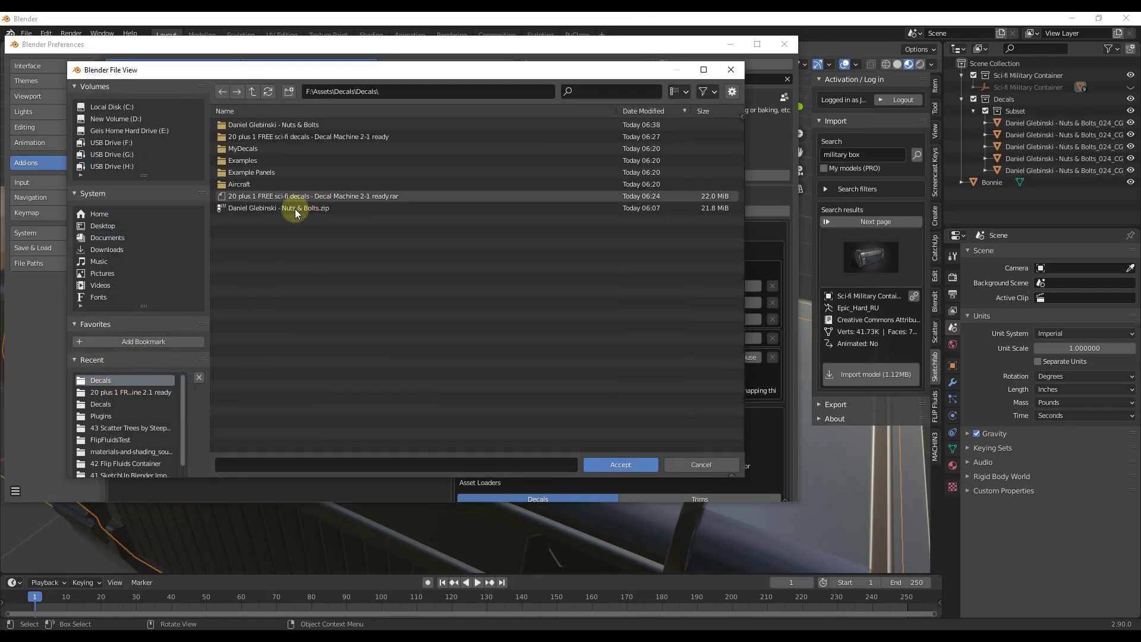
double_click(351, 136)
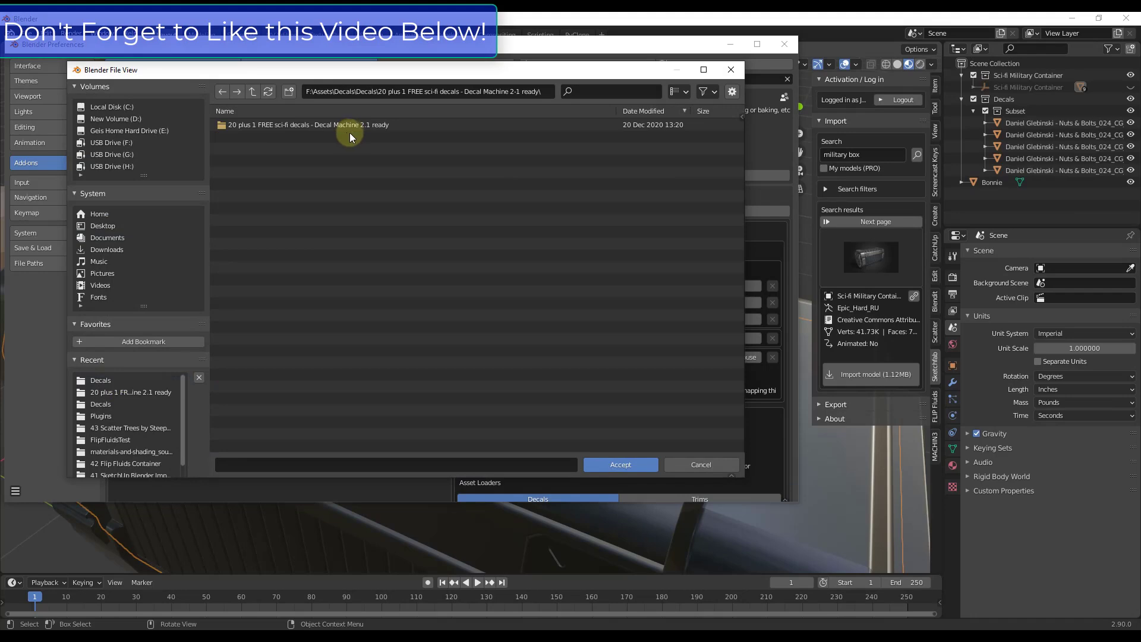
double_click(336, 126)
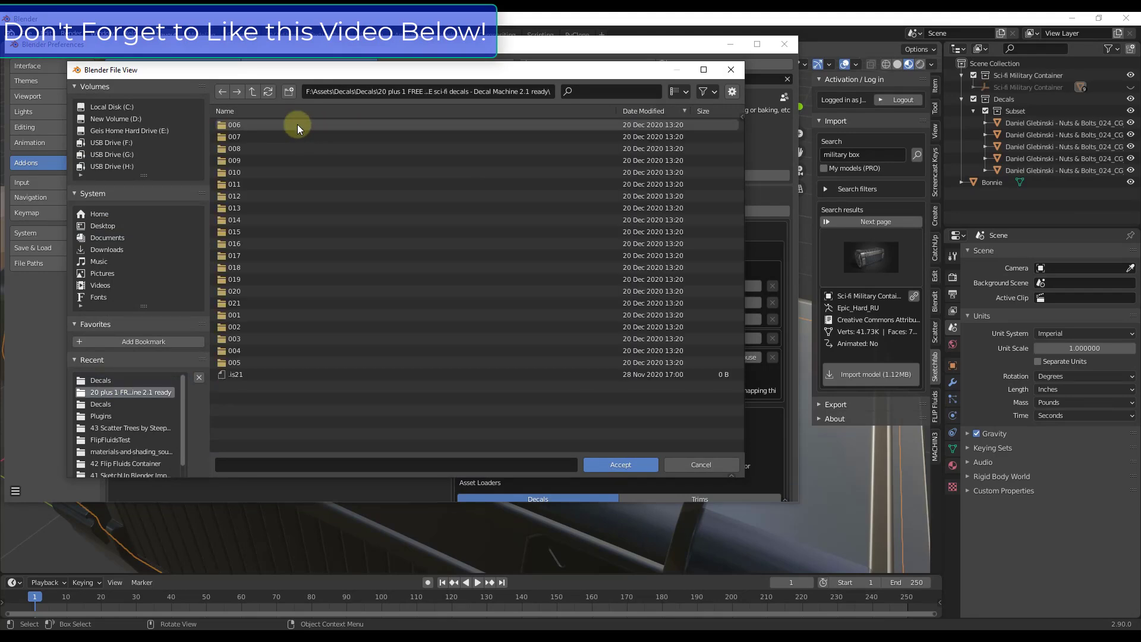
click(605, 460)
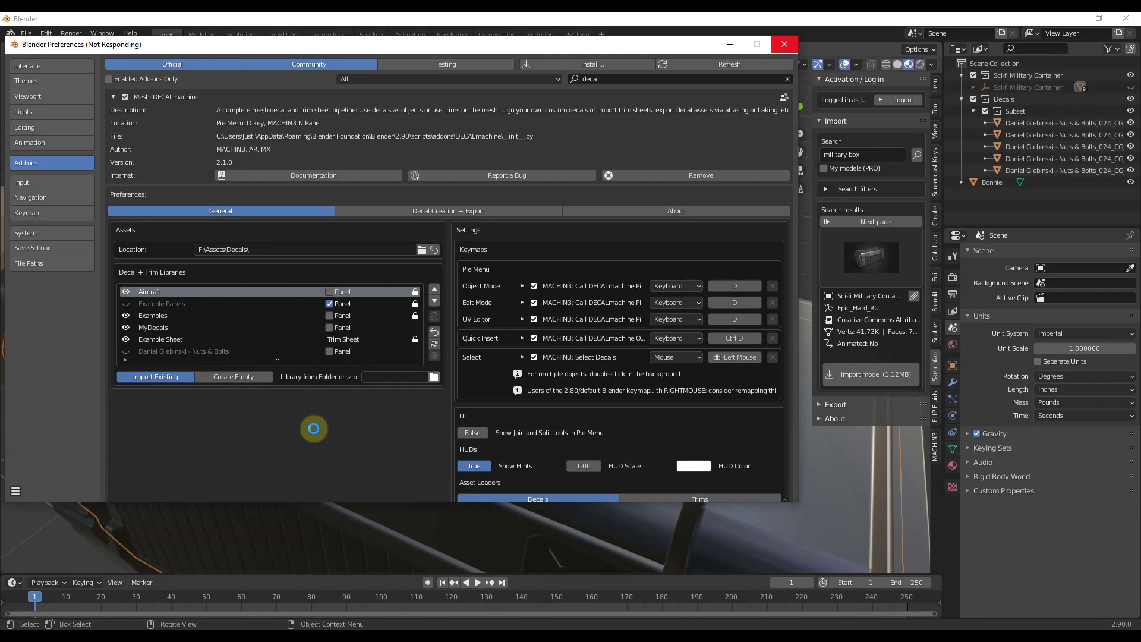
scroll(375, 436, down, 3)
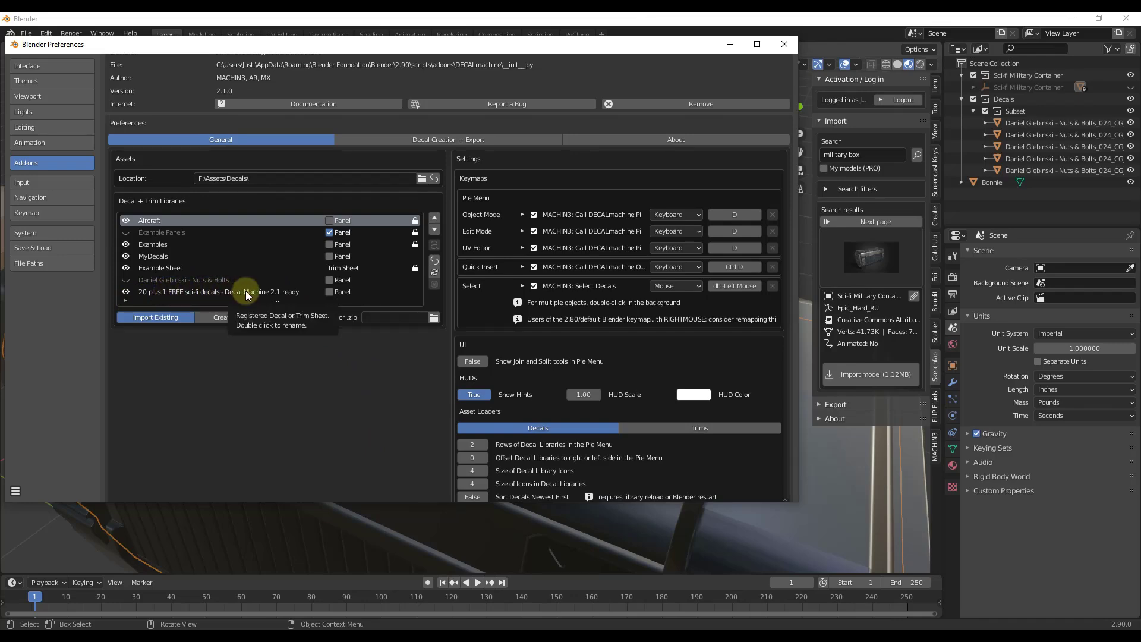
click(736, 45)
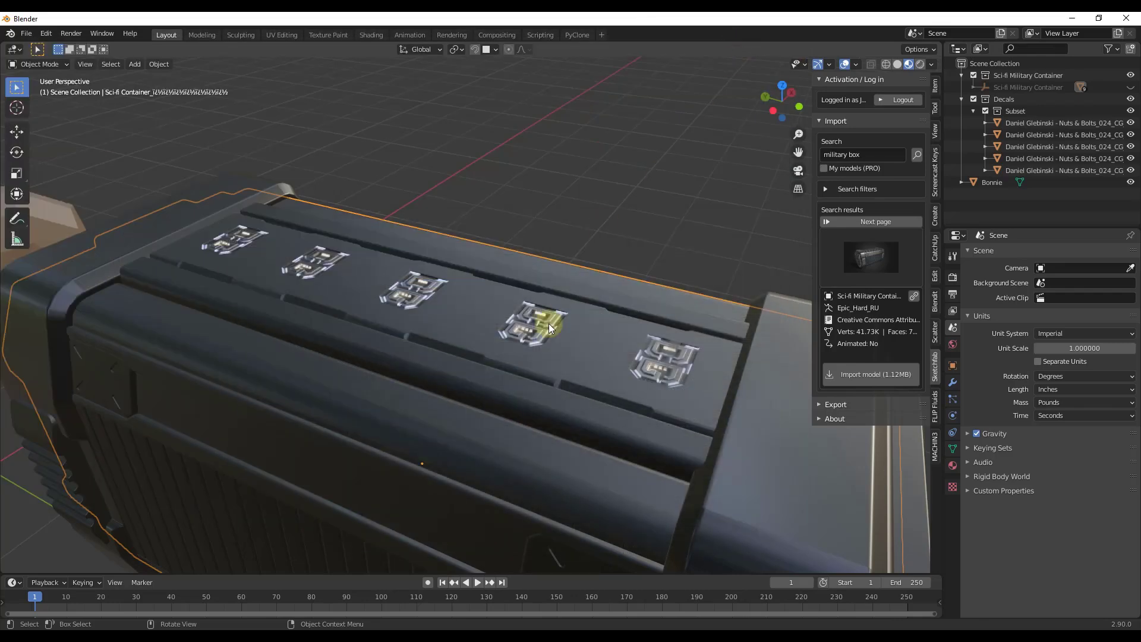
Insert decal 020 from the 20 plus 1 FREE sci-fi decals library onto the container.
scroll(562, 298, down, 5)
mouse_move(490, 402)
middle_down()
mouse_move(507, 357)
mouse_move(474, 410)
middle_up()
key(d)
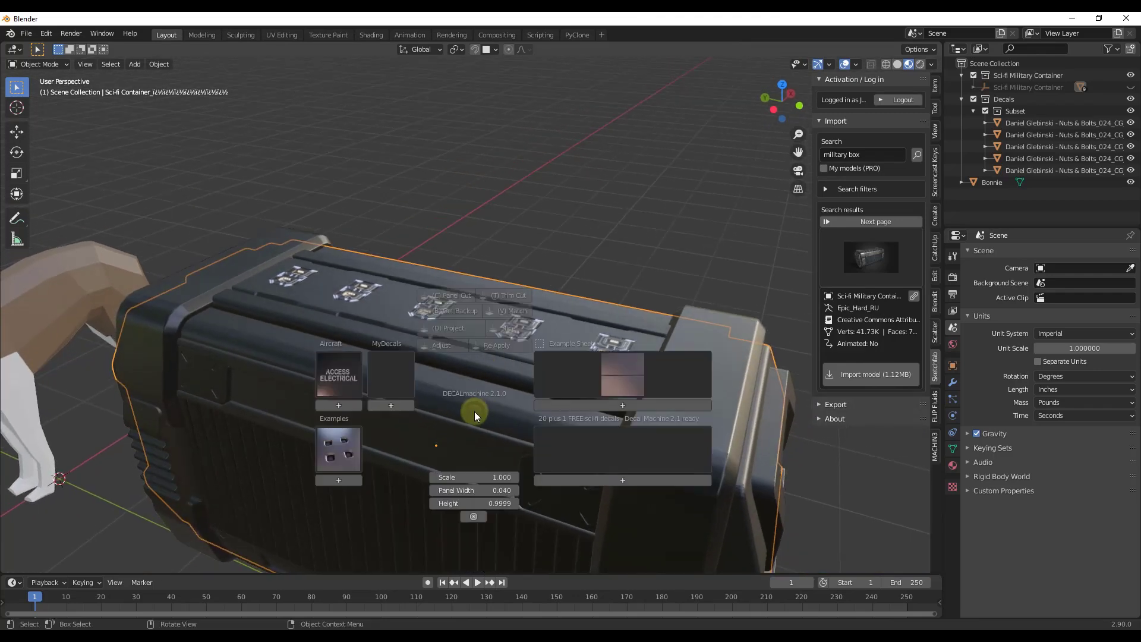
click(636, 452)
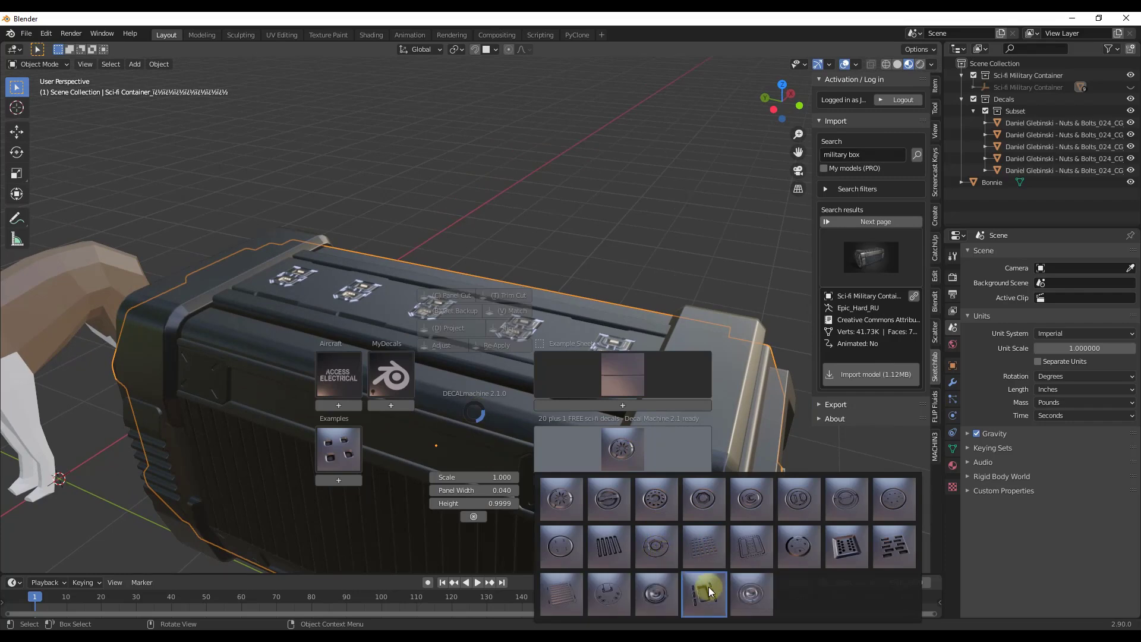
click(710, 591)
scroll(716, 419, down, 4)
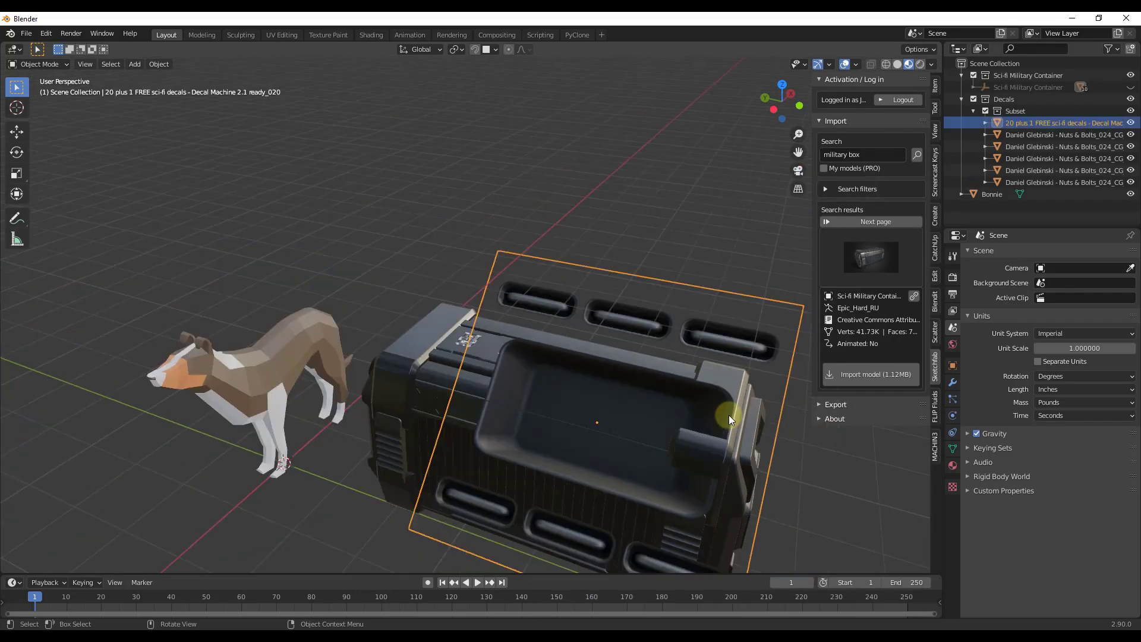
Scale the new decal down and move it about 8.21, -12.80 and 3.29 inches in XYZ onto the near end cap.
key(s)
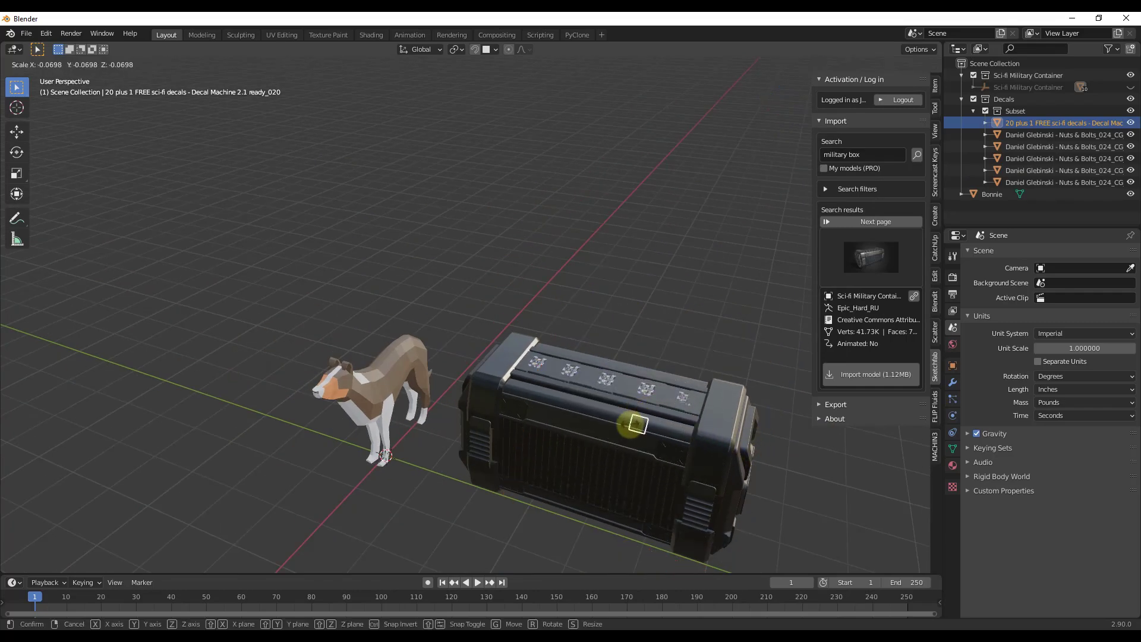
click(649, 423)
key(g)
click(741, 403)
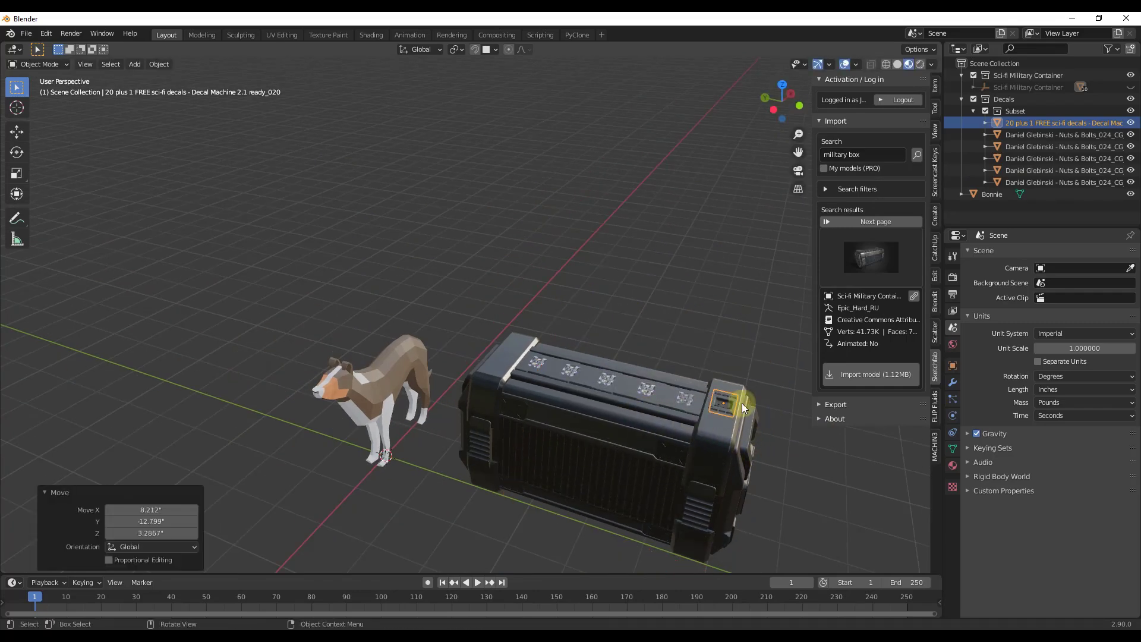
Project the sci-fi decal on the near end cap onto the container's surface with DECALmachine.
scroll(740, 416, up, 3)
middle_drag(738, 435, 457, 335)
scroll(732, 416, up, 3)
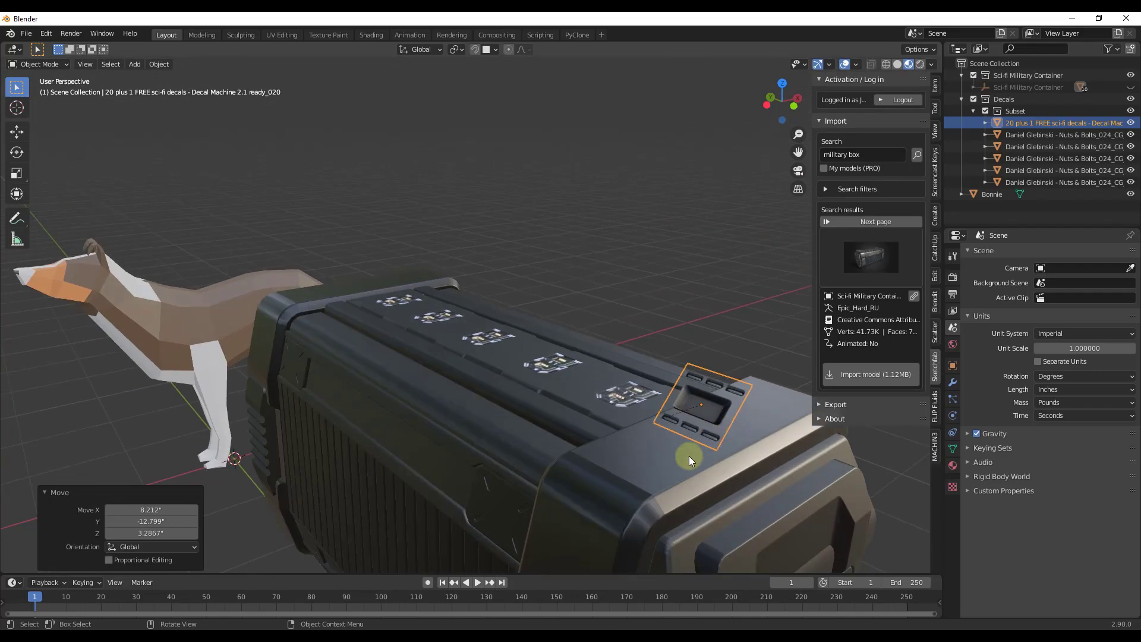
click(675, 466)
click(701, 415)
key(d)
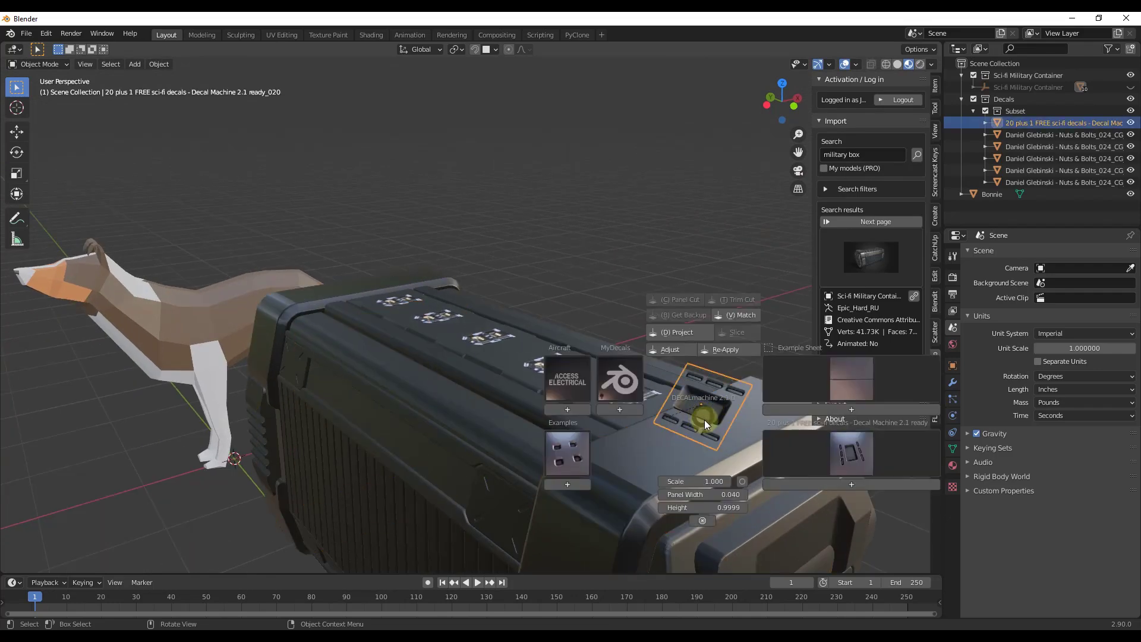
click(684, 334)
Duplicate the projected decal about 42.84 inches along Y onto the far end cap and project the copy onto the surface.
middle_drag(755, 505, 775, 539)
middle_drag(775, 432, 734, 443)
key(shift+d)
key(y)
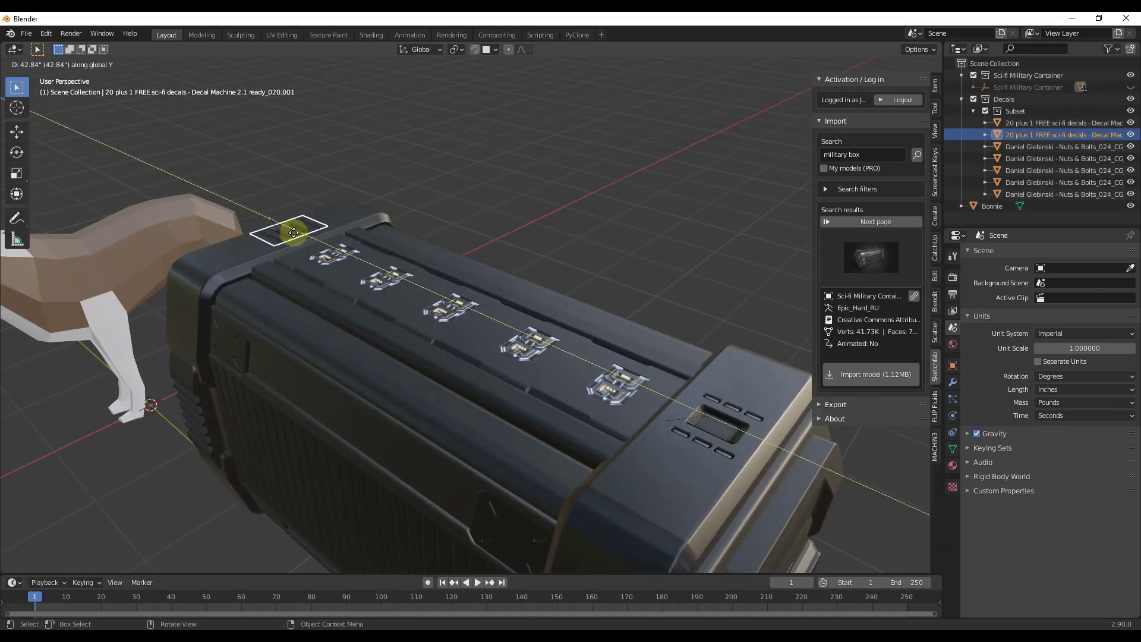
click(294, 233)
middle_drag(289, 233, 535, 347)
key(d)
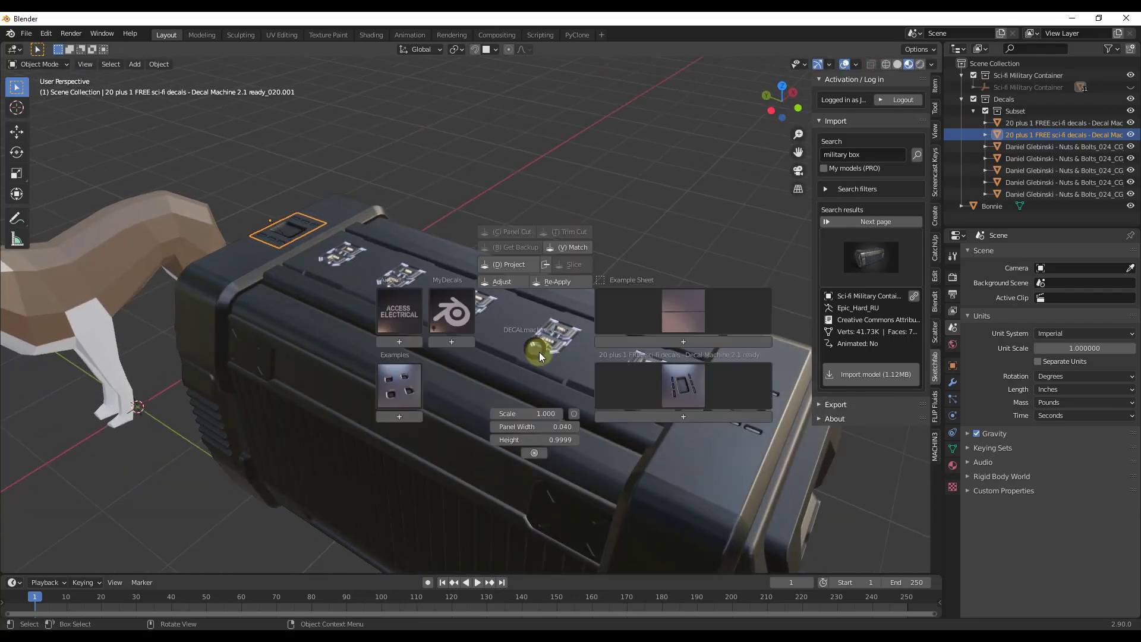
click(709, 391)
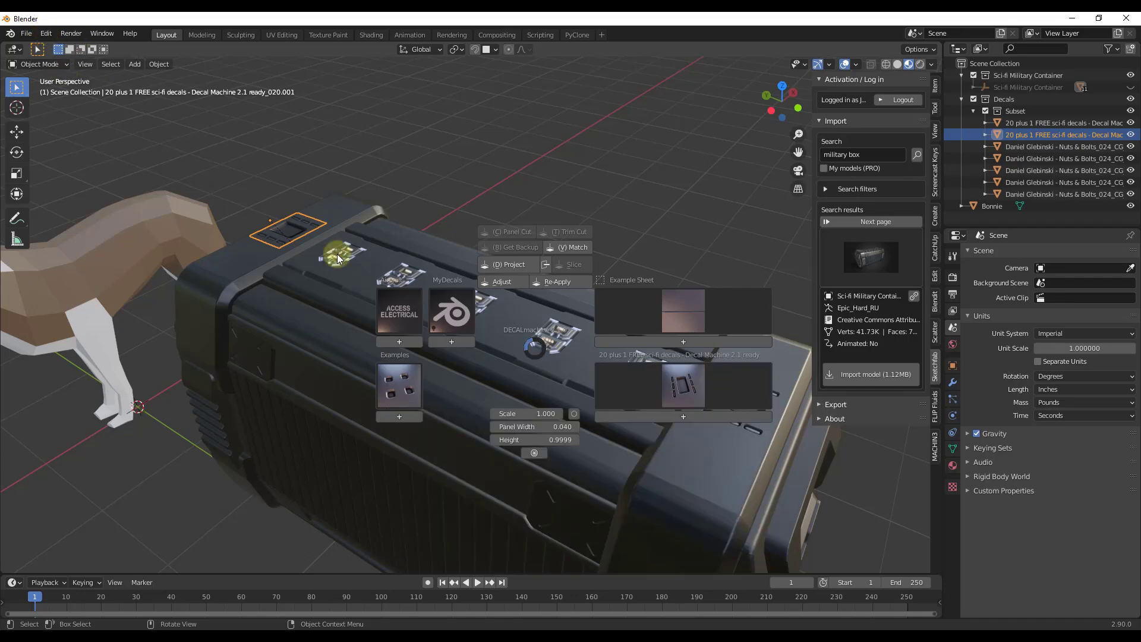
Unhide the Nuts & Bolts library in the DECALmachine preferences and open its decal selection in the viewport.
click(46, 34)
click(77, 205)
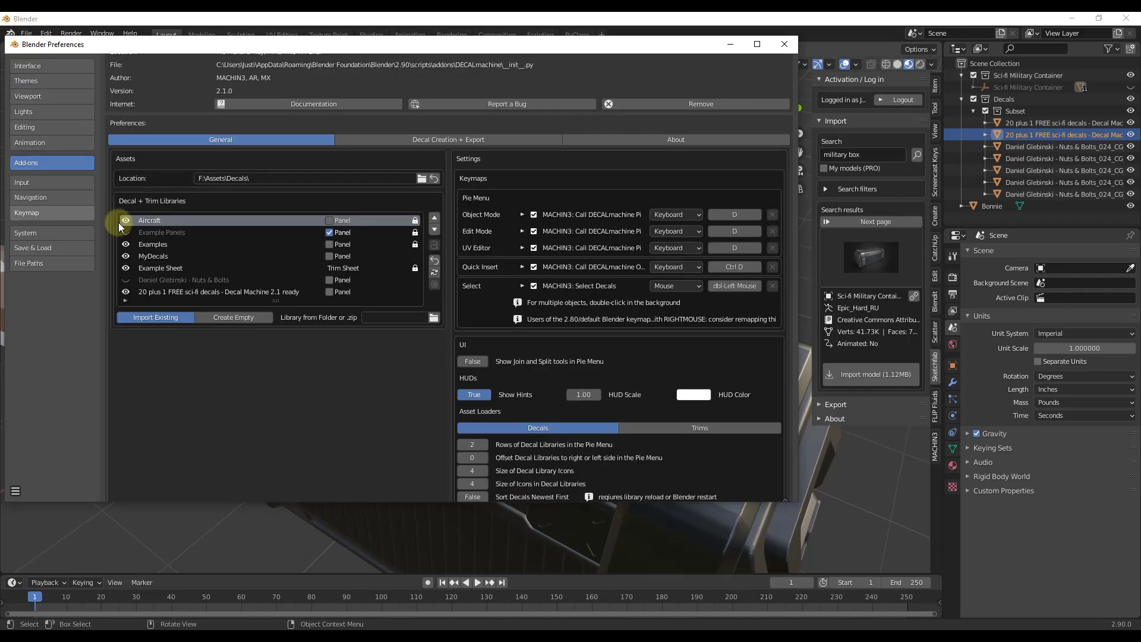
click(126, 279)
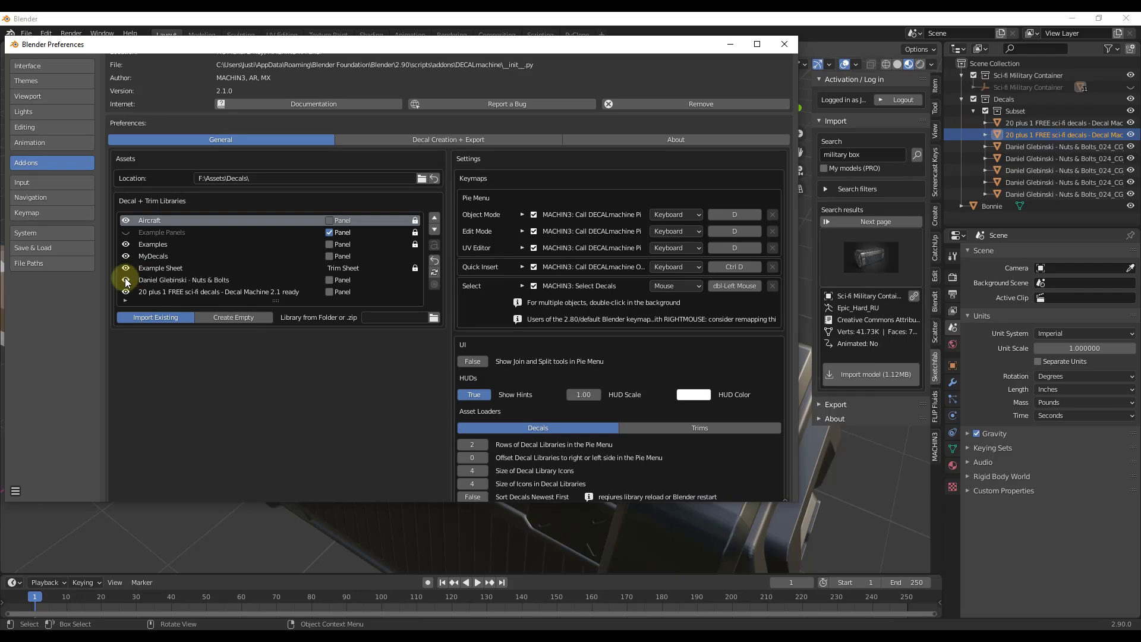
click(784, 44)
key(d)
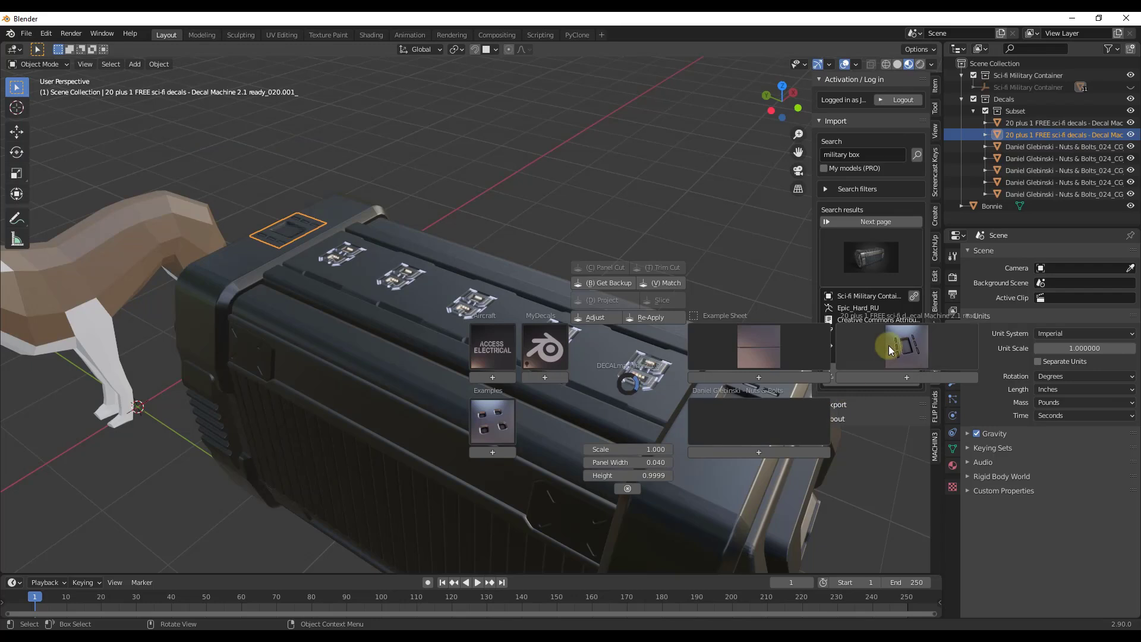
click(773, 423)
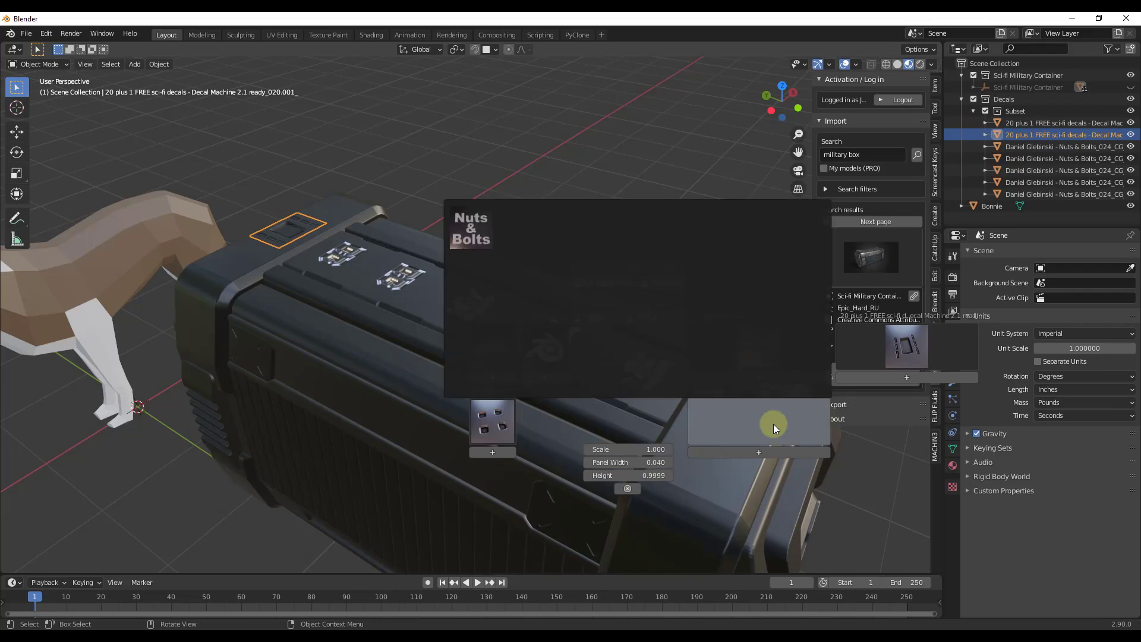